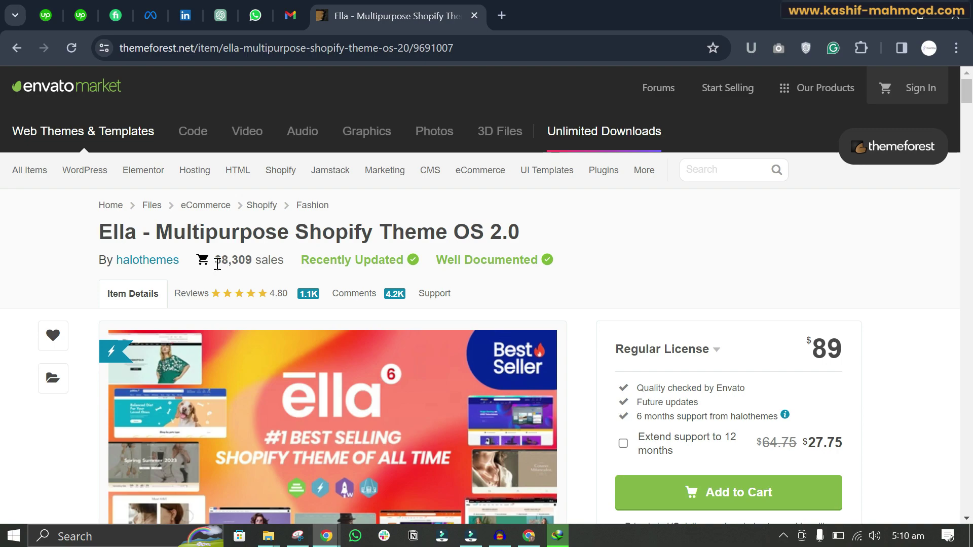
- Highlight the 38,309 sales count on the Ella item page, then scroll the page
left_click_drag(216, 261, 287, 268)
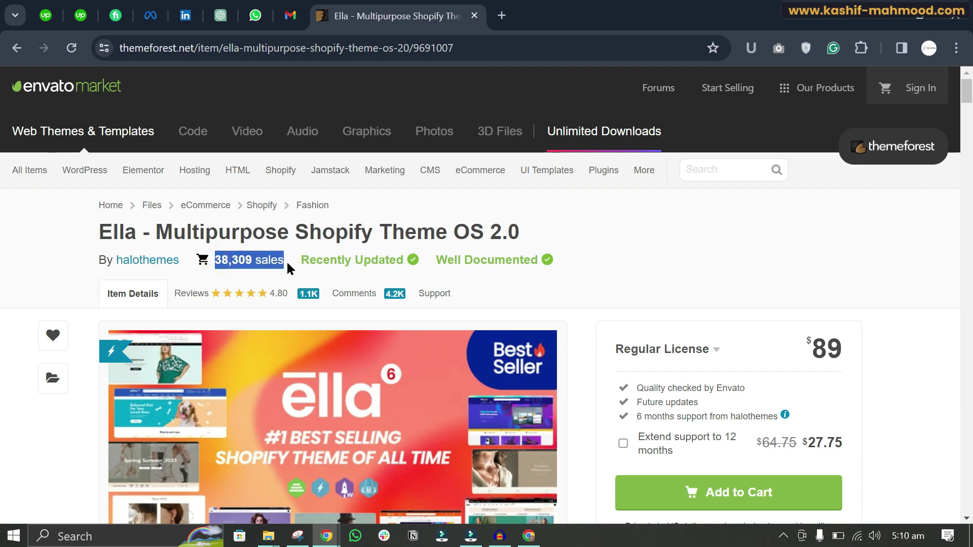
left_click(91, 235)
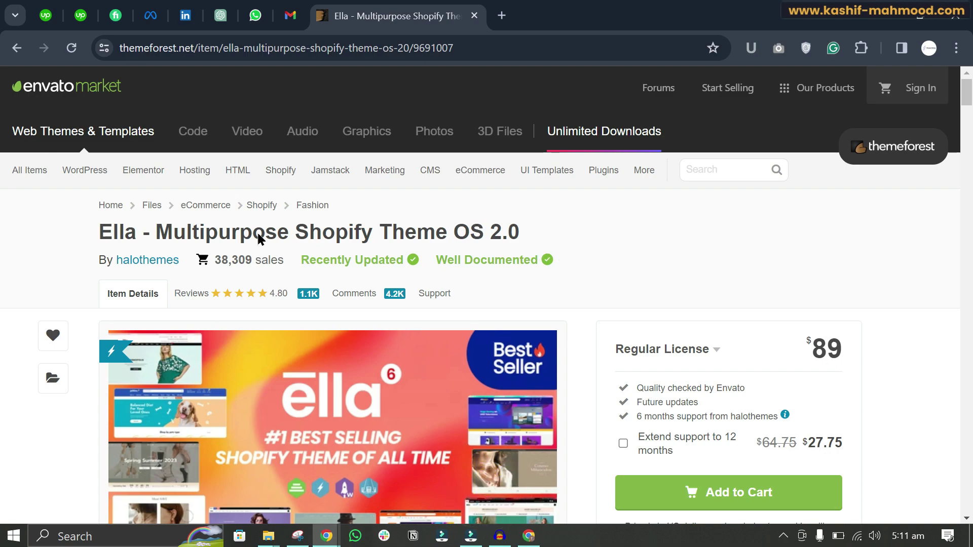
scroll(256, 235, "down", 3)
scroll(256, 234, "up", 2)
- Open the Ella reviews, then the support page, and browse its helpful links and response time
left_click(248, 217)
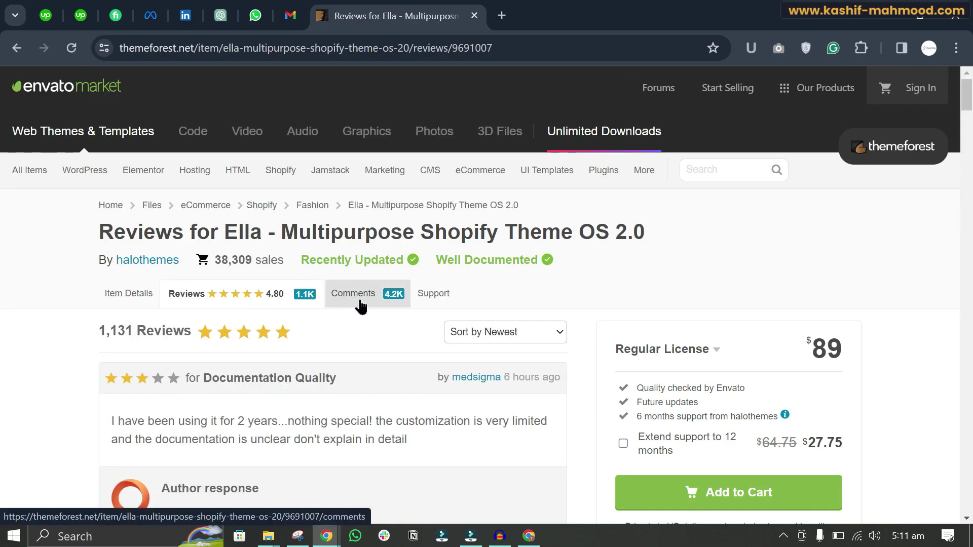
left_click(435, 303)
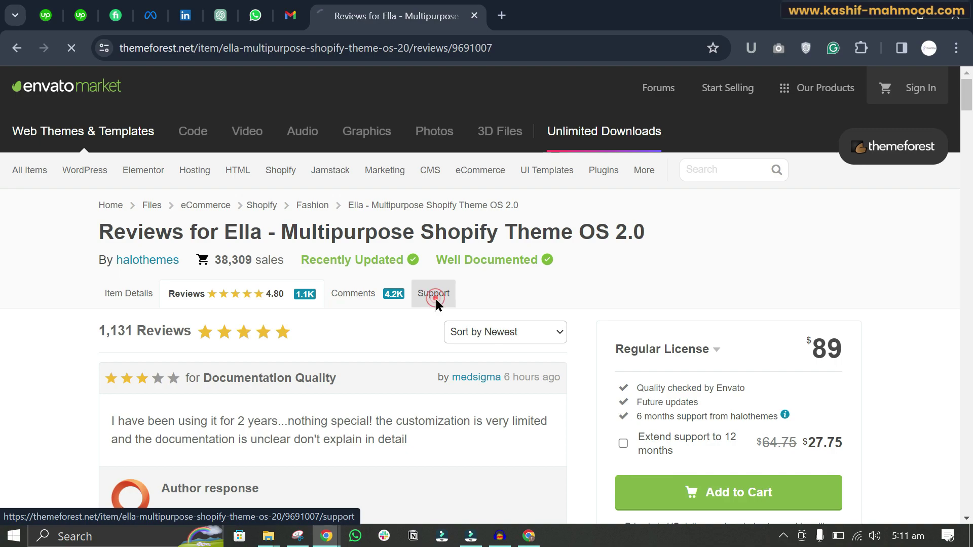
scroll(471, 296, "down", 1)
scroll(471, 294, "down", 3)
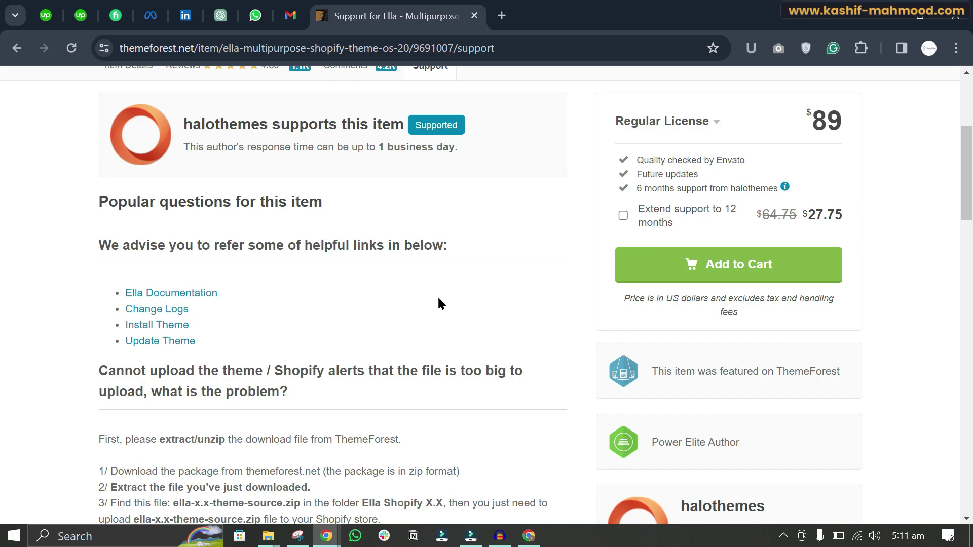
left_click_drag(379, 147, 462, 147)
left_click(477, 177)
scroll(489, 246, "up", 2)
scroll(490, 256, "up", 2)
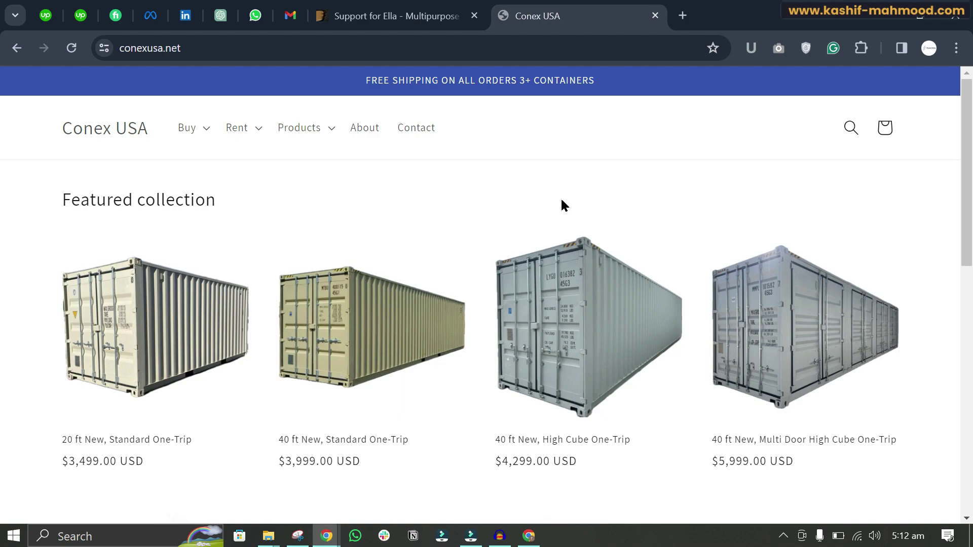
- Go to the Conex USA store's /admin address
left_click(428, 47)
type("admin")
key("Return")
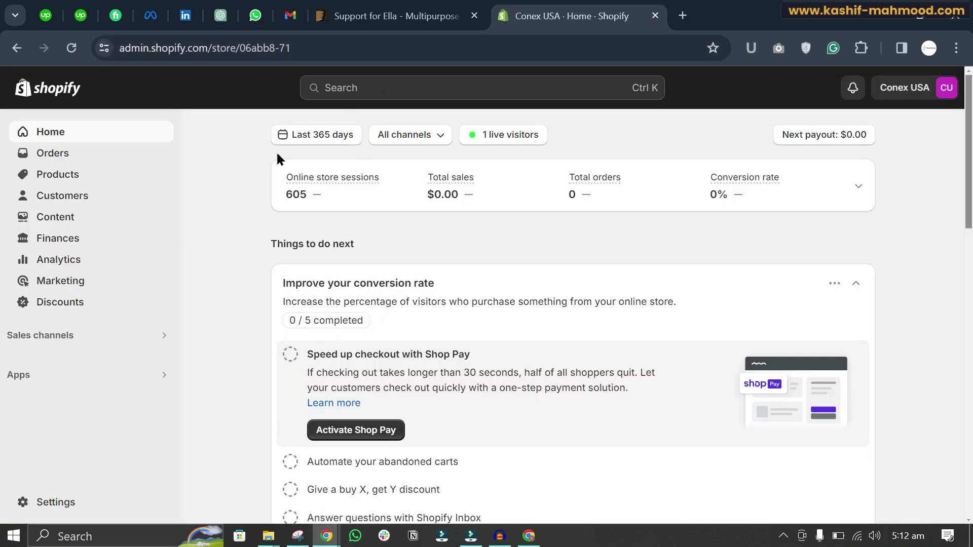
- Check the Online Store themes page, with Dawn current, then select the downloaded Ella ZIP
left_click(70, 337)
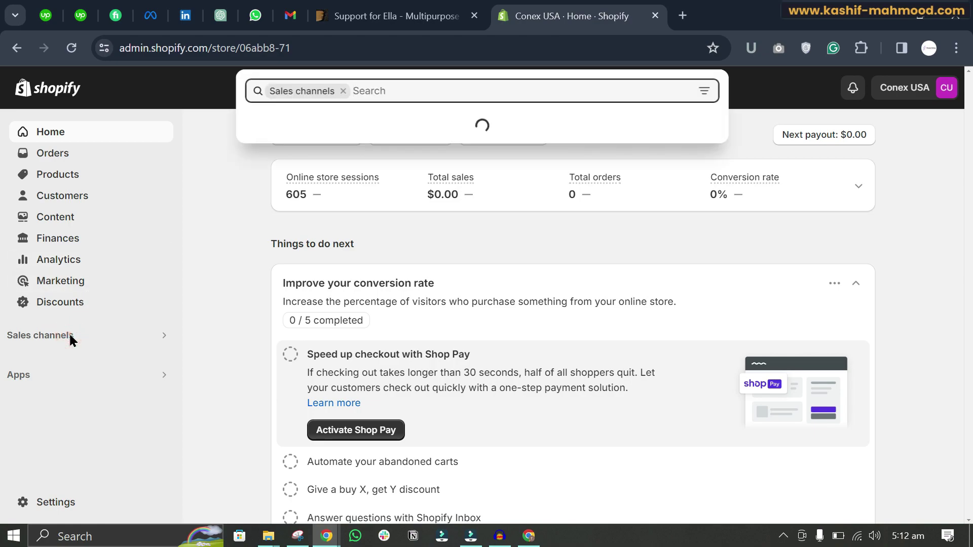
left_click(324, 146)
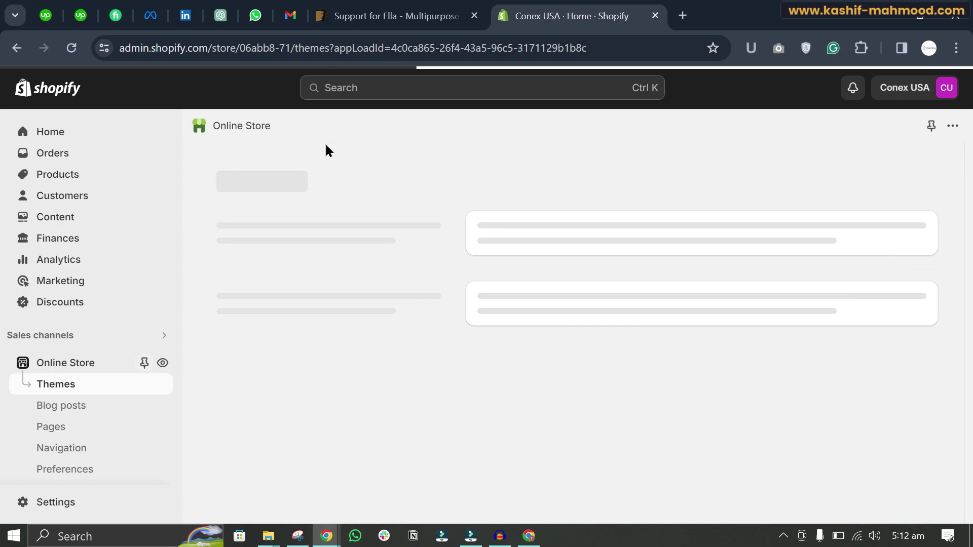
scroll(539, 224, "down", 3)
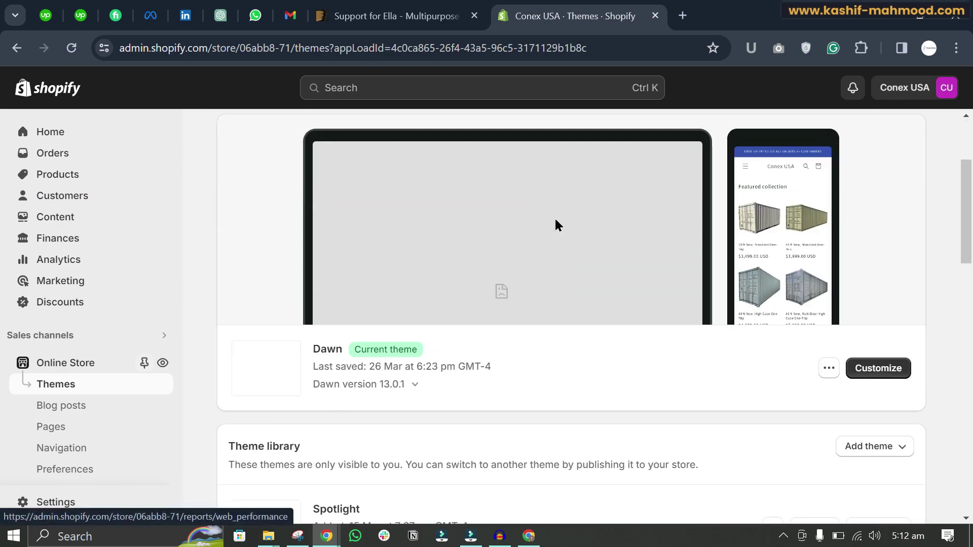
double_click(322, 348)
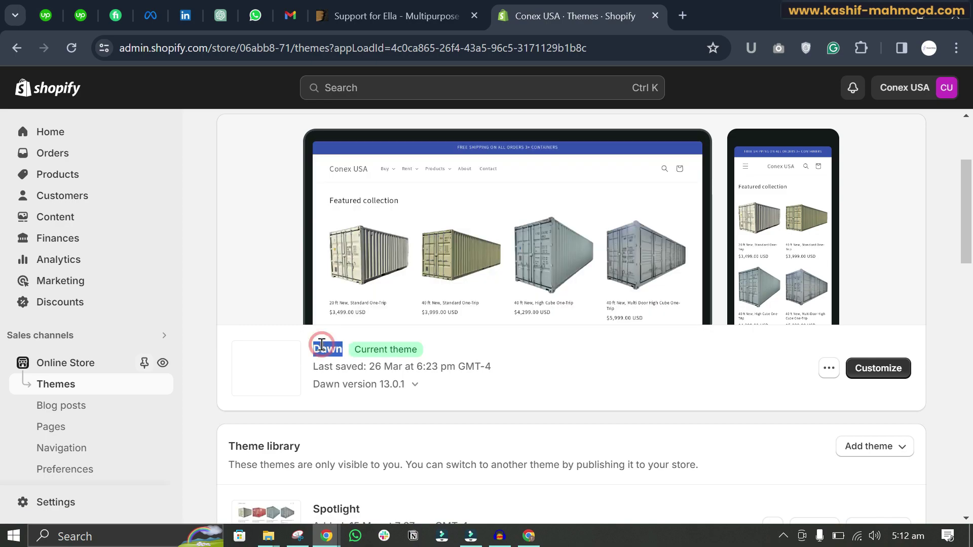
left_click(269, 533)
left_click(212, 163)
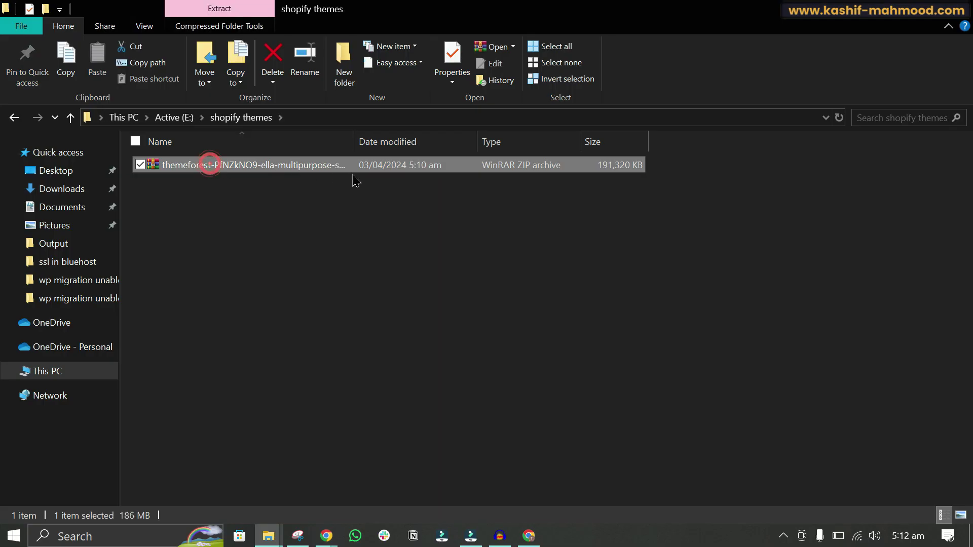
- Widen the Name column to show full file names
left_click(291, 194)
left_click_drag(354, 141, 510, 142)
left_click(406, 211)
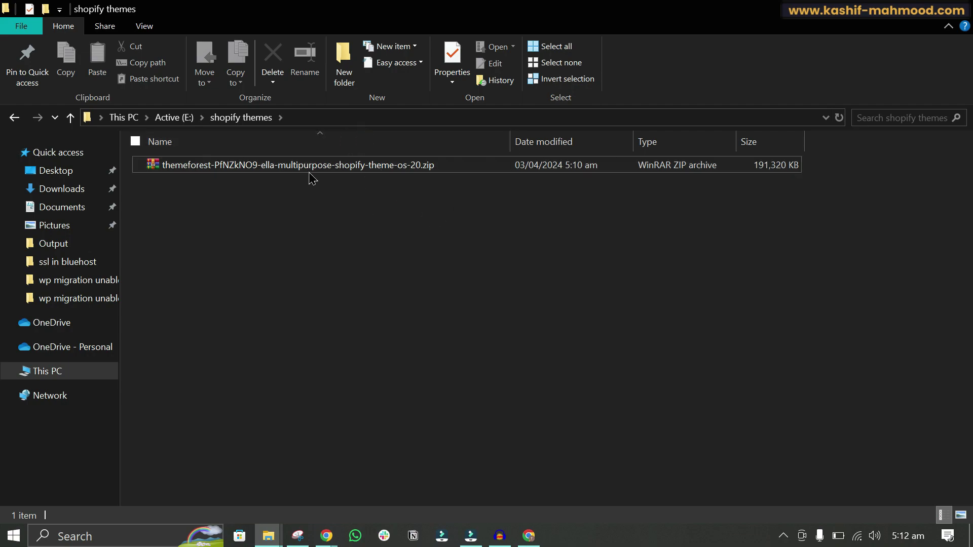
- Extract the Ella ZIP to its suggested folder and open the Ella Shopify 6.5.5 folder
right_click(269, 165)
left_click(314, 228)
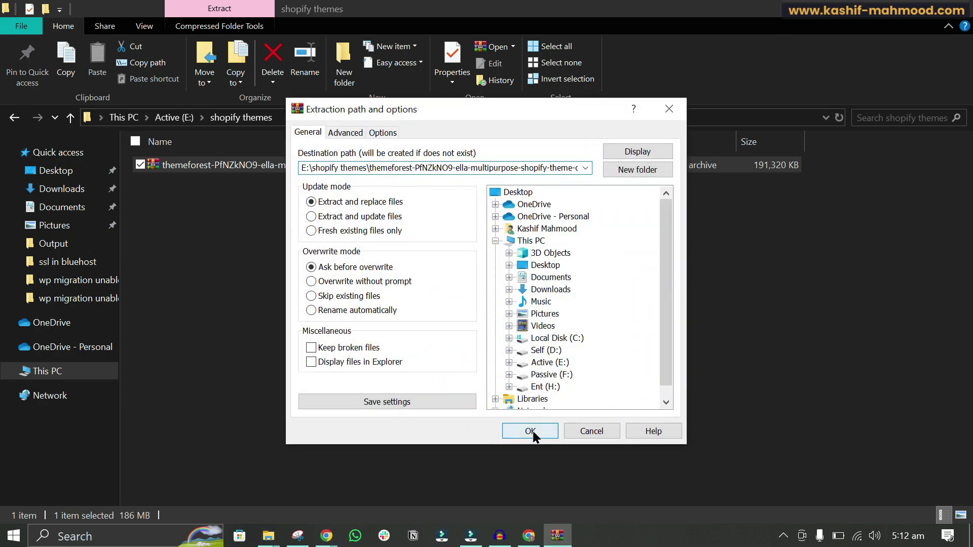
left_click(530, 431)
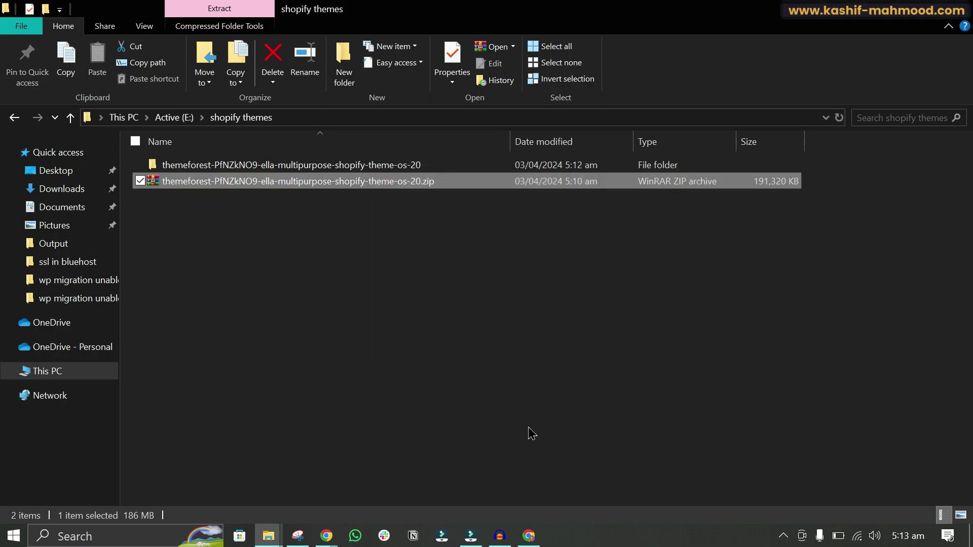
double_click(258, 164)
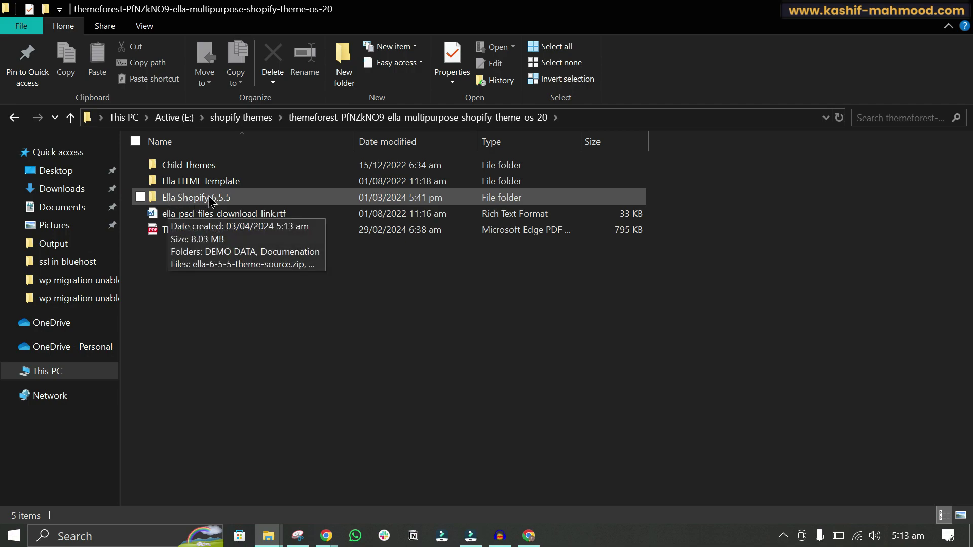
double_click(236, 202)
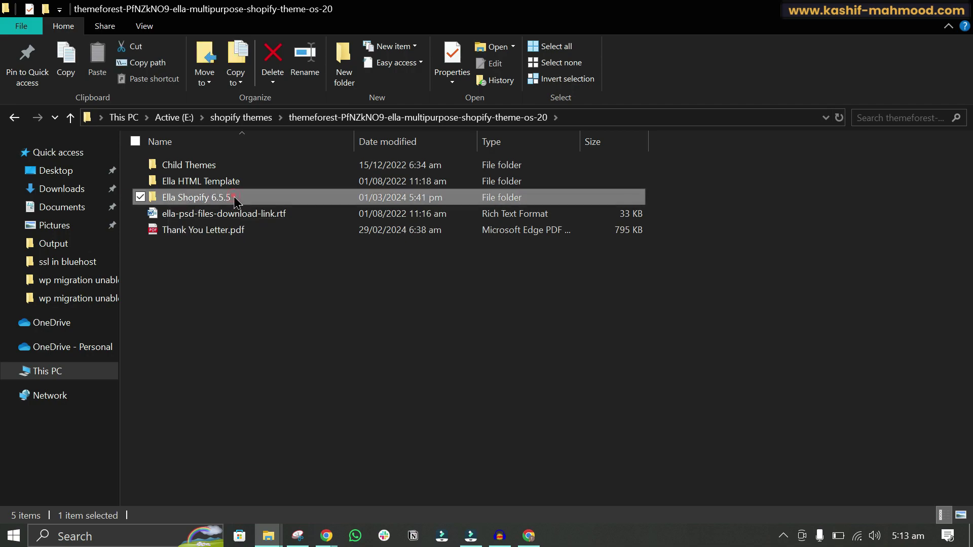
- Extract ella-6-5-5-theme-source.zip and open its folder of seven theme directories
left_click(253, 203)
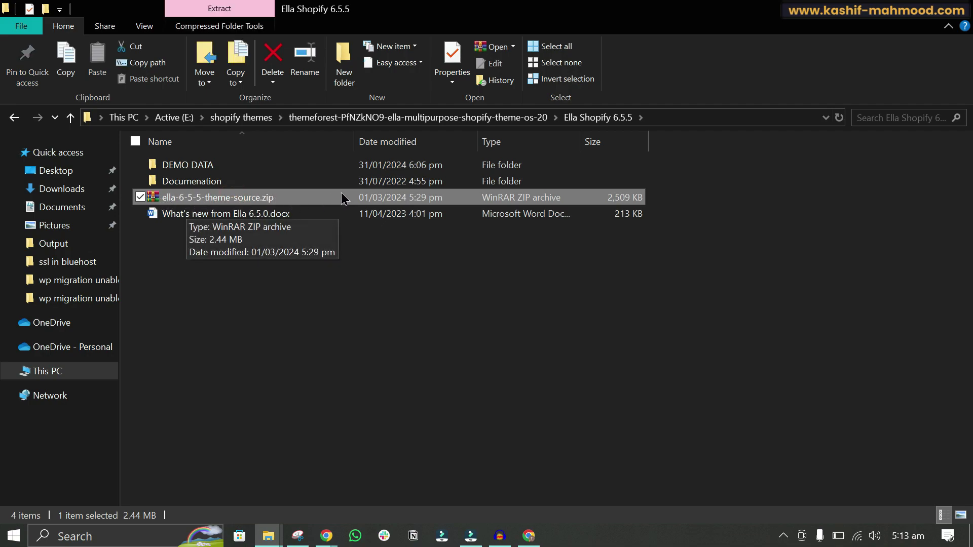
right_click(259, 198)
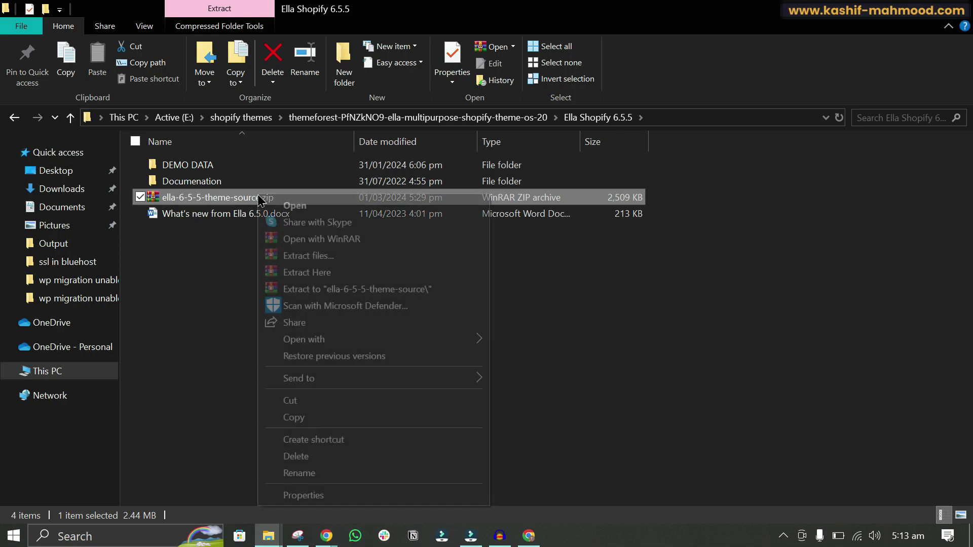
left_click(315, 255)
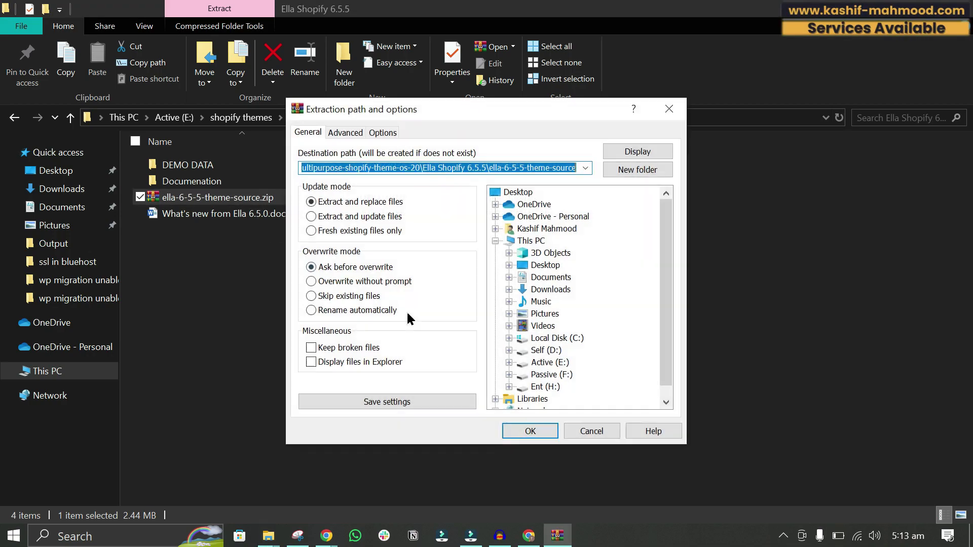
left_click(541, 430)
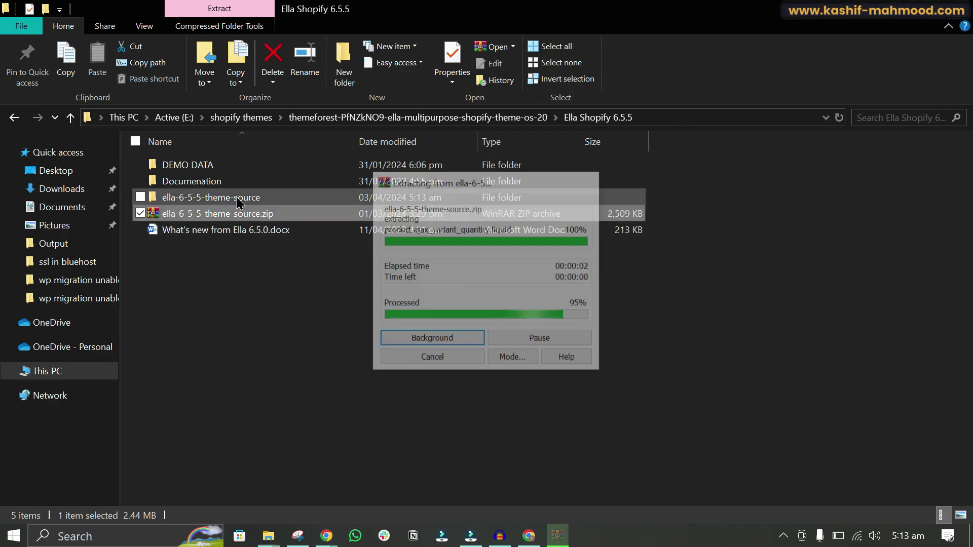
double_click(236, 197)
left_click_drag(224, 301, 313, 354)
left_click(309, 349)
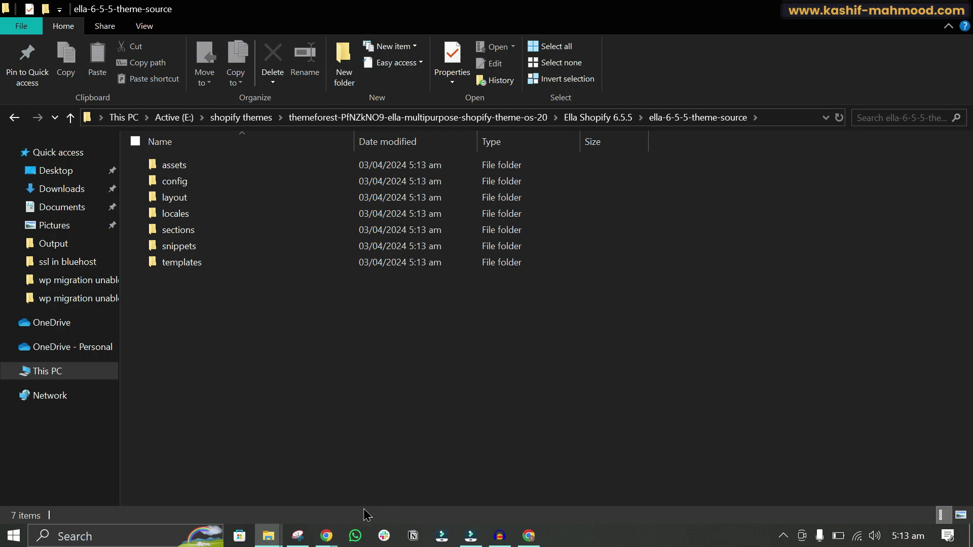
left_click(327, 536)
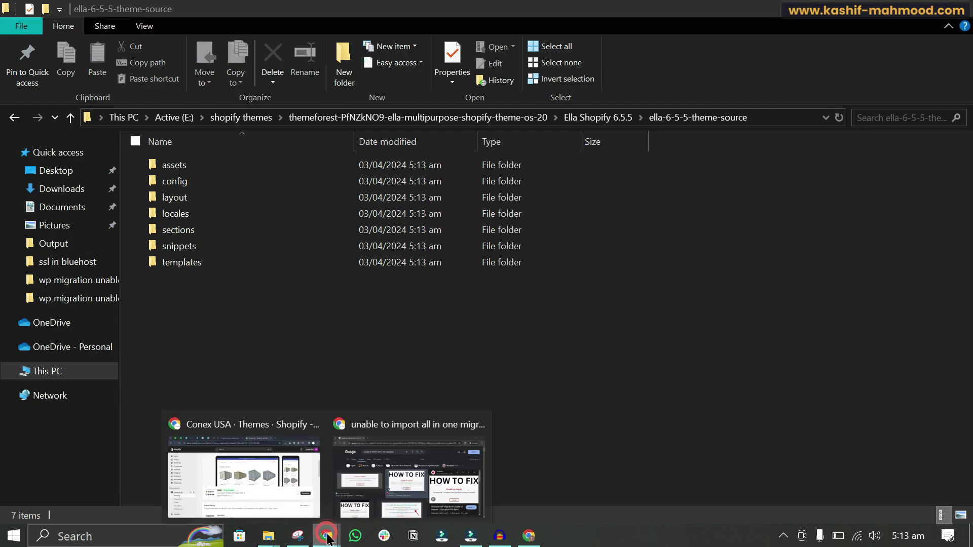
- Upload ella-6-5-5-theme-source.zip (2.57 MB) from the Ella Shopify 6.5.5 folder to the Theme library
left_click(273, 496)
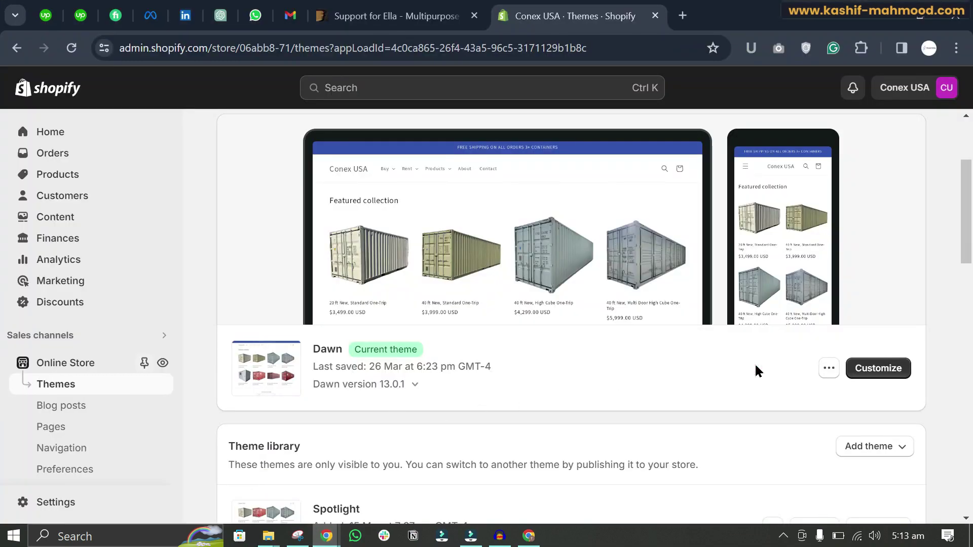
left_click(872, 448)
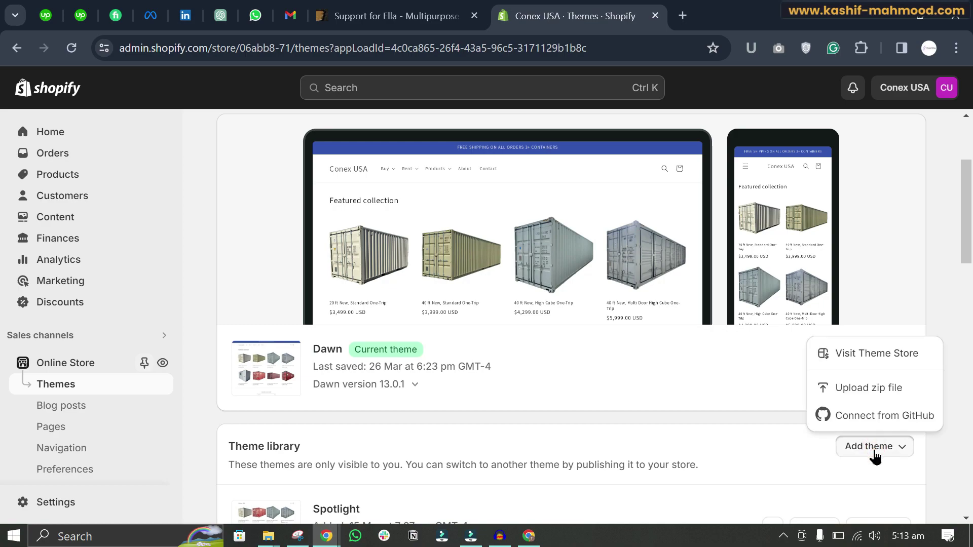
left_click(860, 388)
left_click(487, 316)
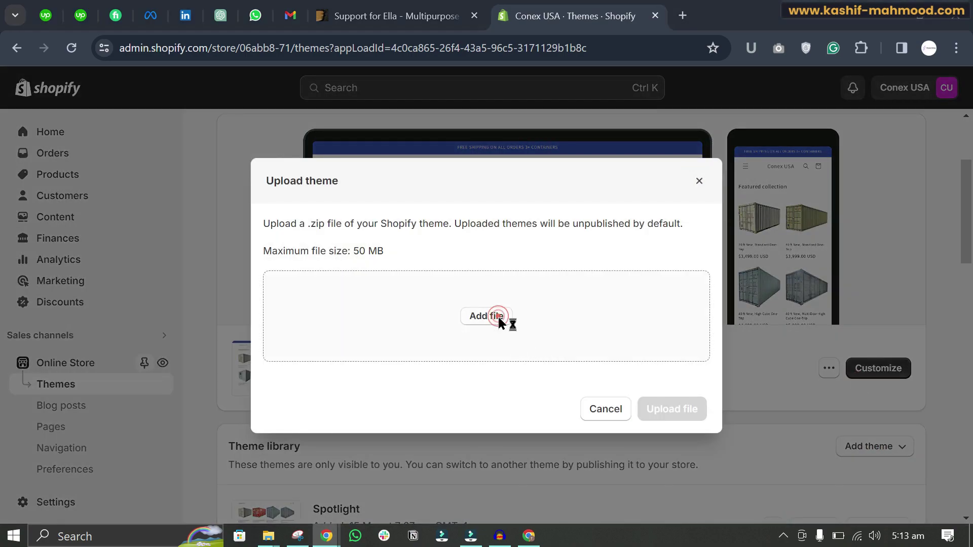
double_click(197, 141)
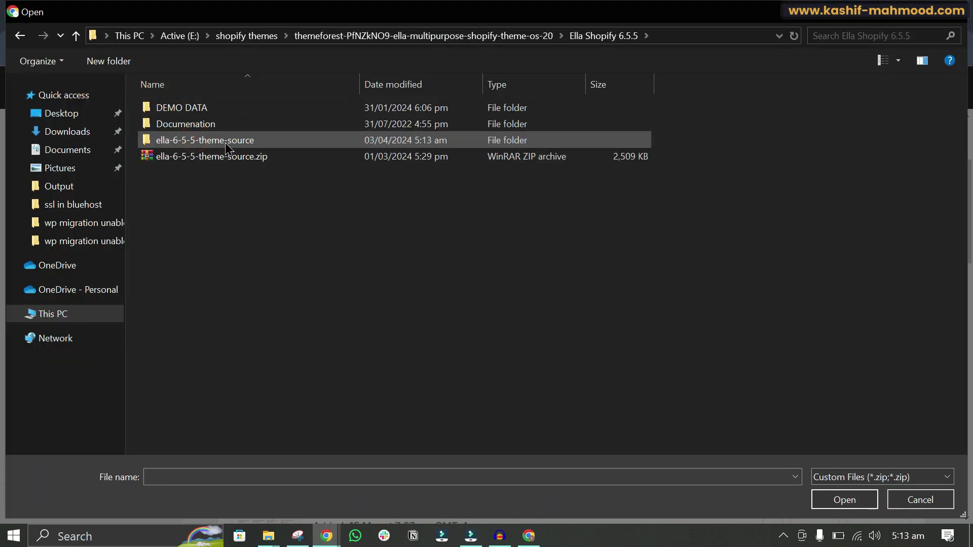
double_click(288, 157)
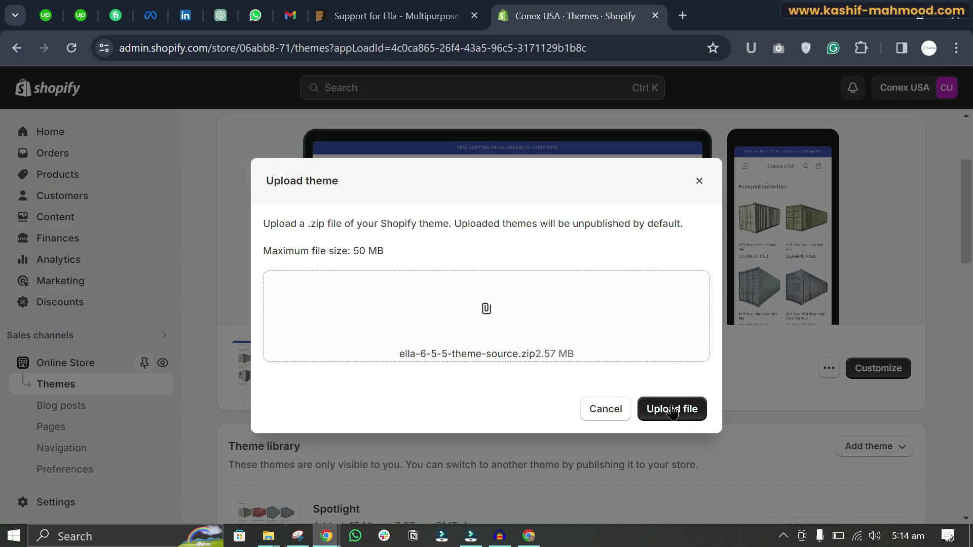
left_click(677, 415)
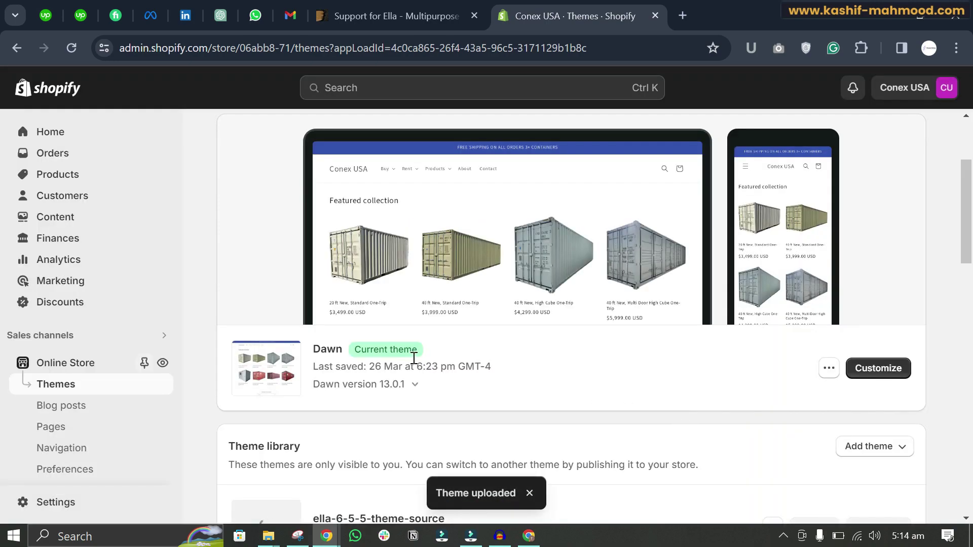
- Once Ella 6.5.5 finishes installing, preview it on the storefront from its actions menu
scroll(405, 356, "down", 3)
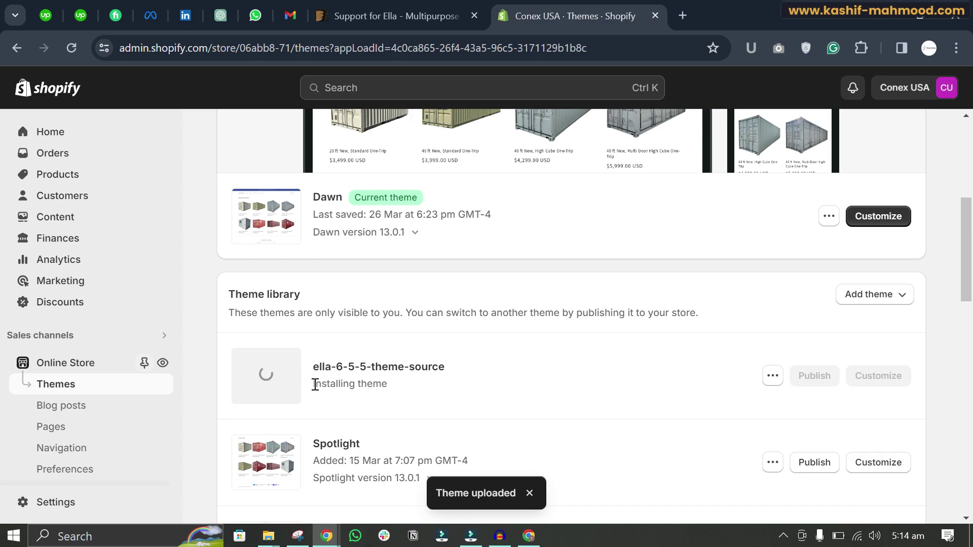
left_click_drag(312, 385, 396, 386)
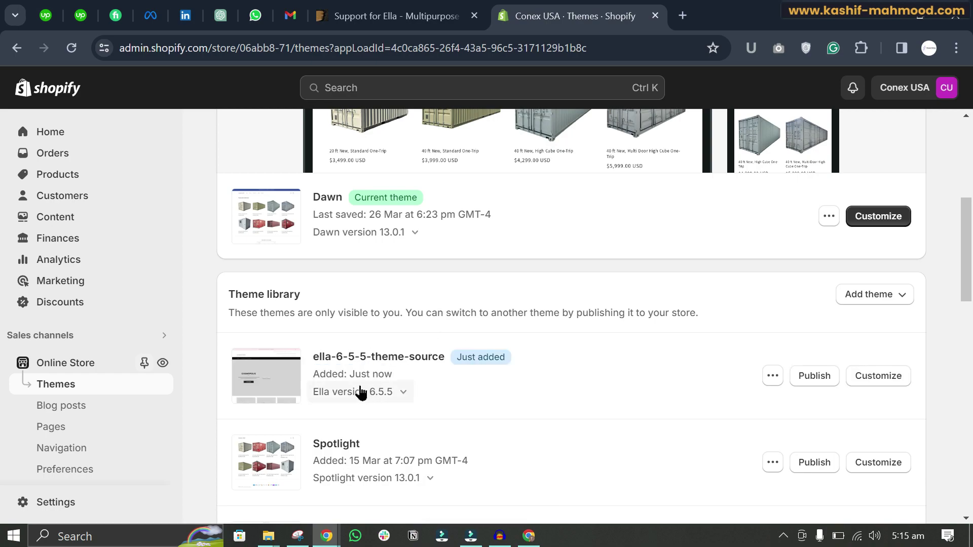
left_click(771, 376)
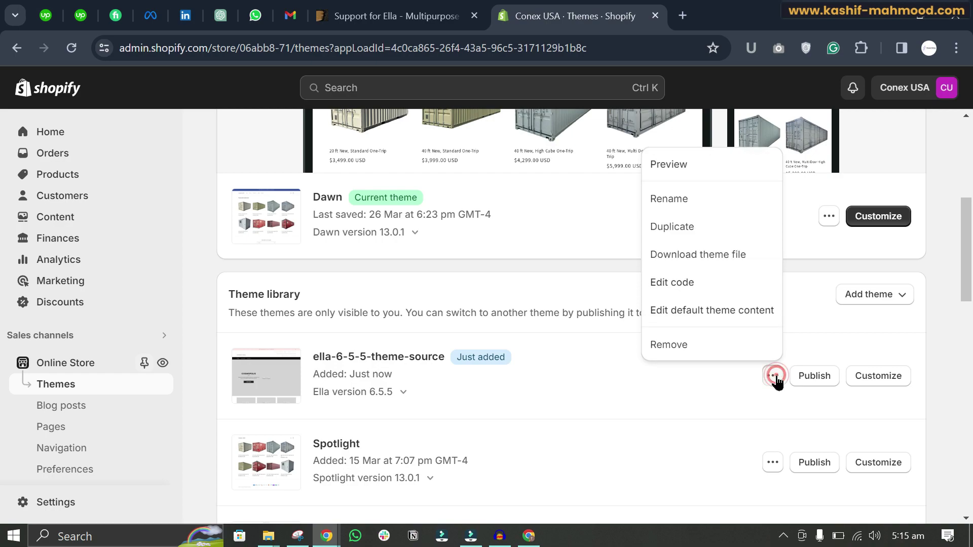
left_click(682, 163)
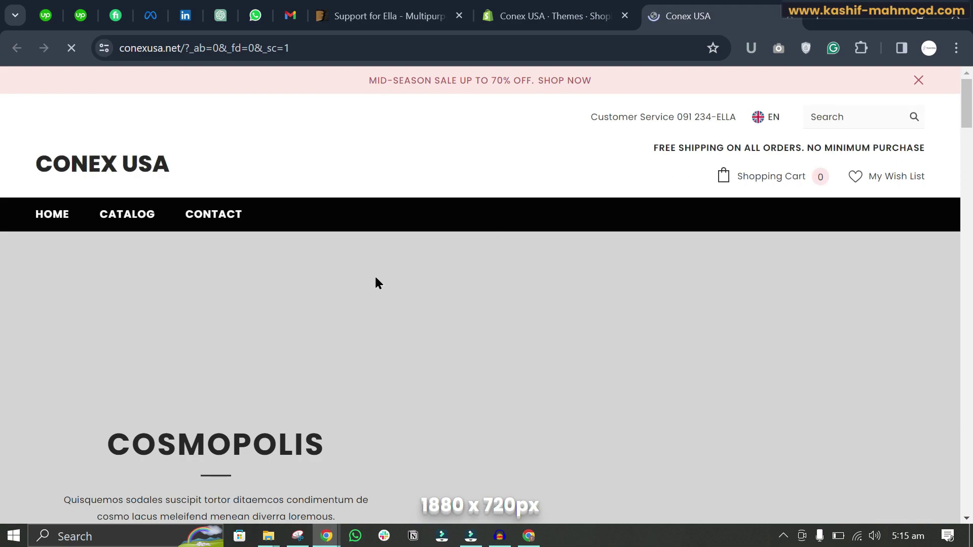
- Scroll the Ella storefront preview from the hero down to the footer placeholders
scroll(375, 283, "down", 3)
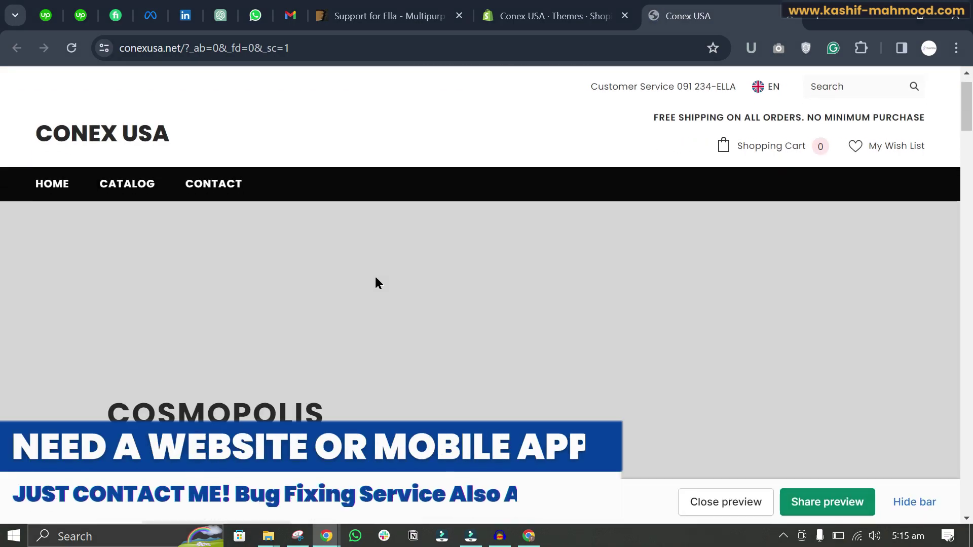
scroll(375, 278, "down", 10)
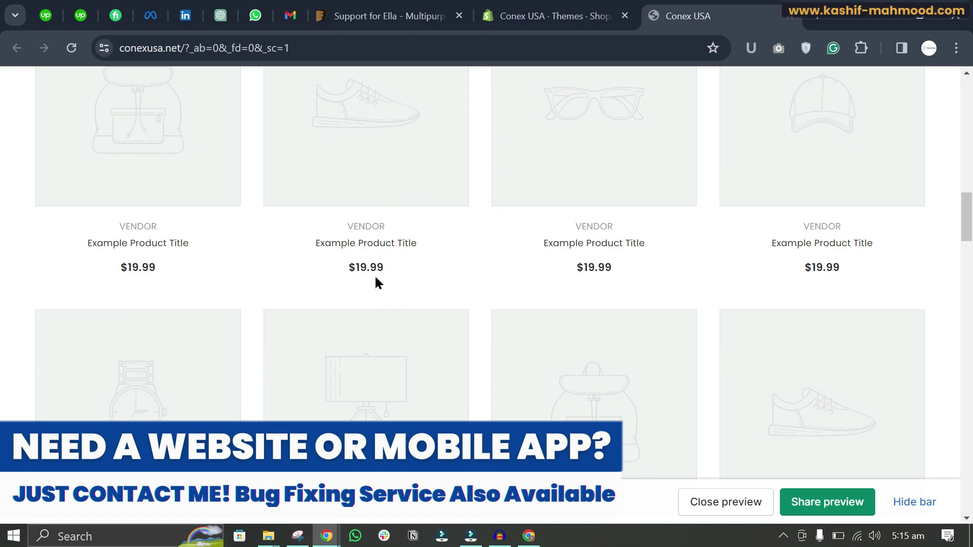
scroll(375, 279, "down", 15)
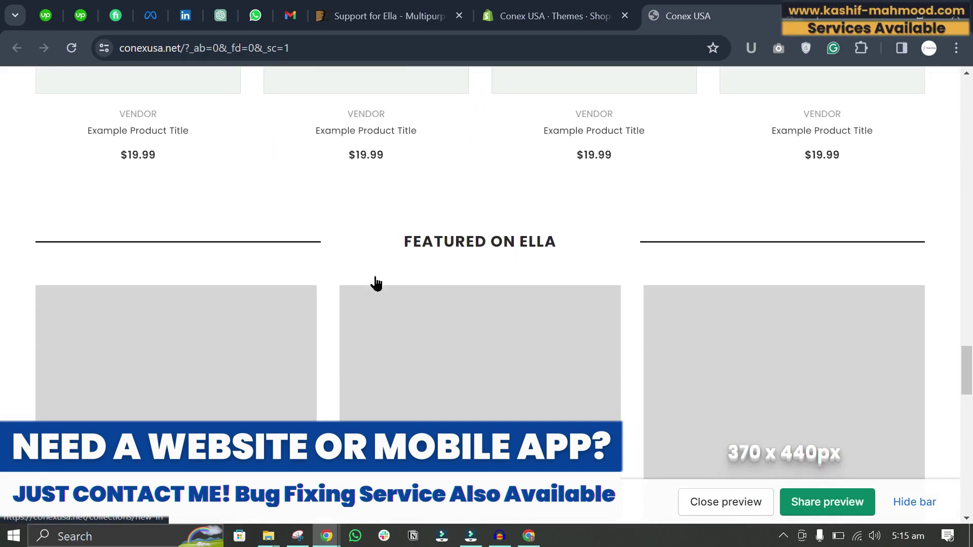
scroll(375, 284, "down", 15)
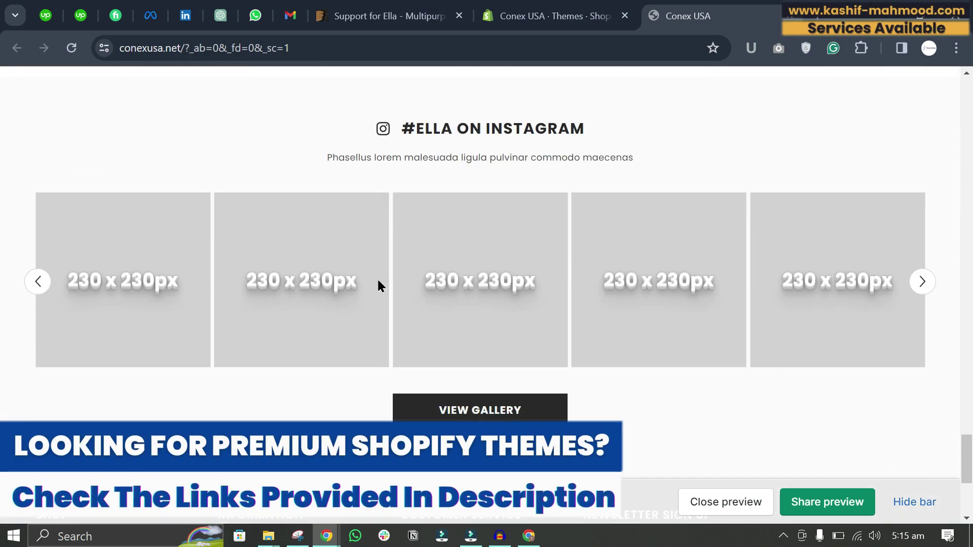
scroll(381, 286, "up", 1)
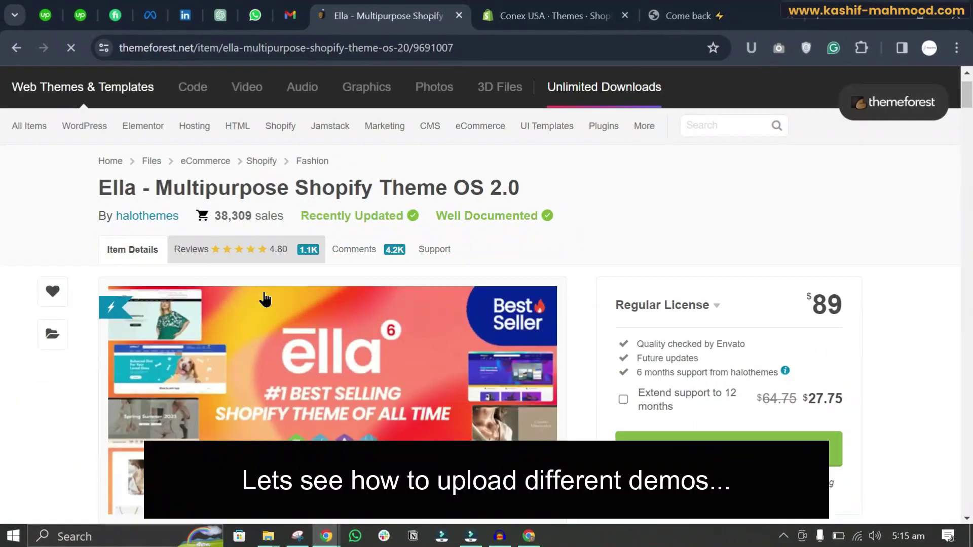
scroll(339, 369, "down", 4)
- Open Ella's full-screen Live Preview, browse the demo gallery and choose Home 18 Shoes
left_click(339, 367)
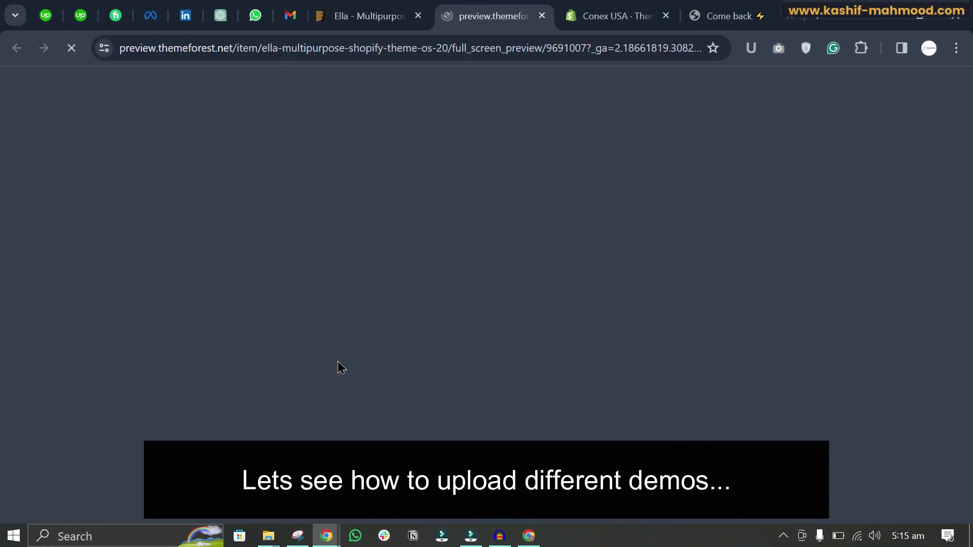
scroll(969, 147, "down", 5)
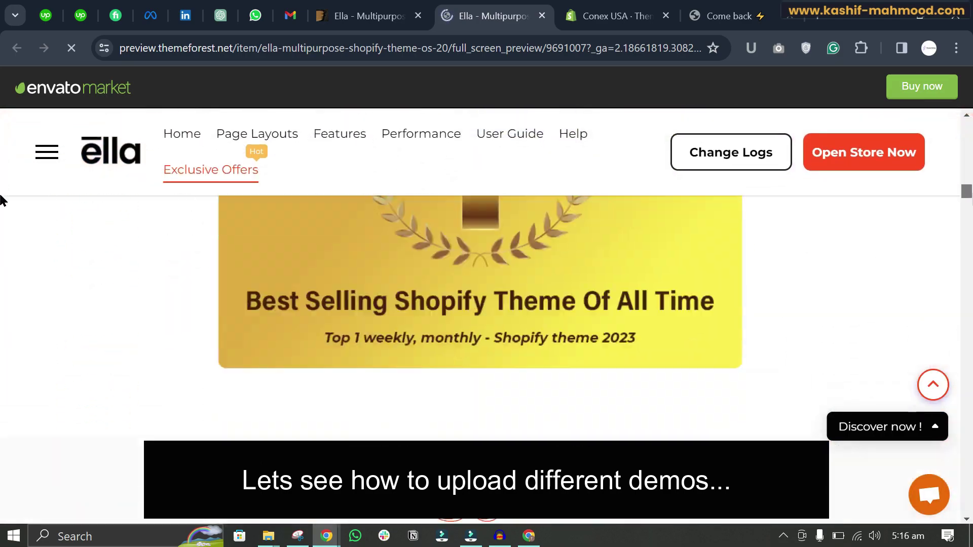
scroll(0, 200, "down", 5)
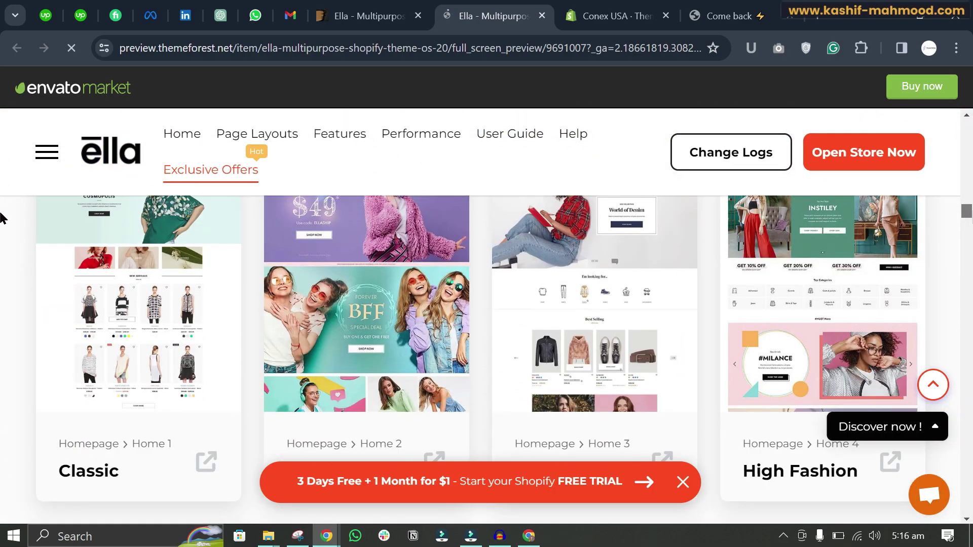
scroll(0, 218, "down", 15)
scroll(0, 248, "down", 6)
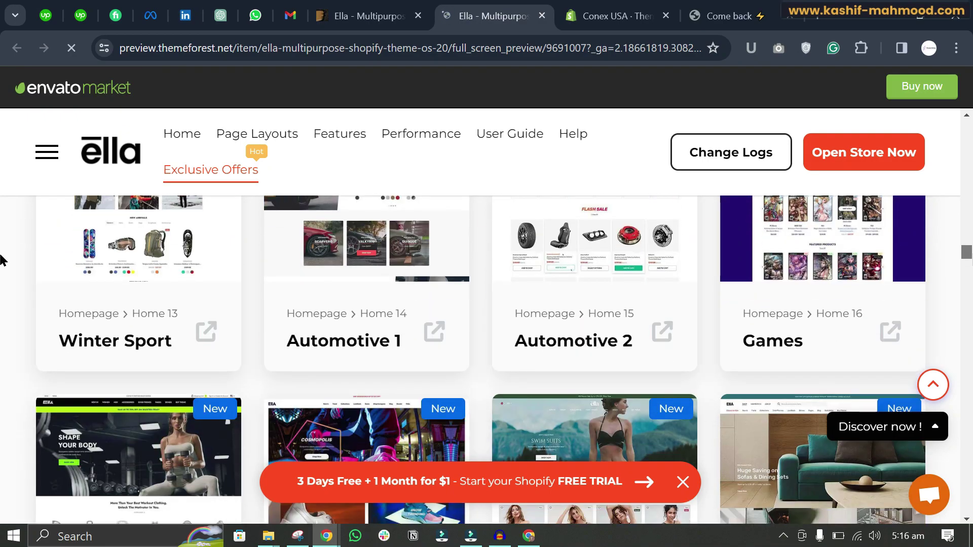
scroll(0, 261, "down", 6)
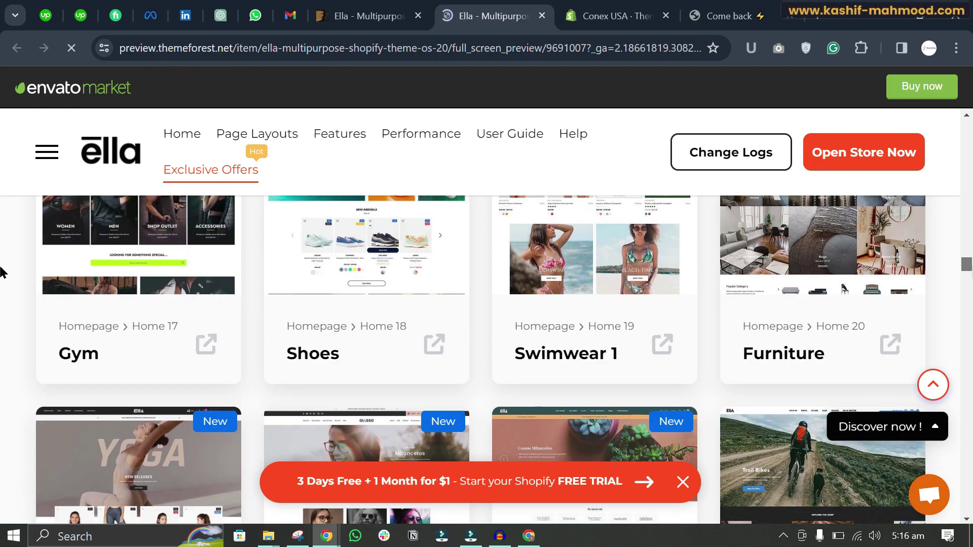
scroll(2, 272, "up", 2)
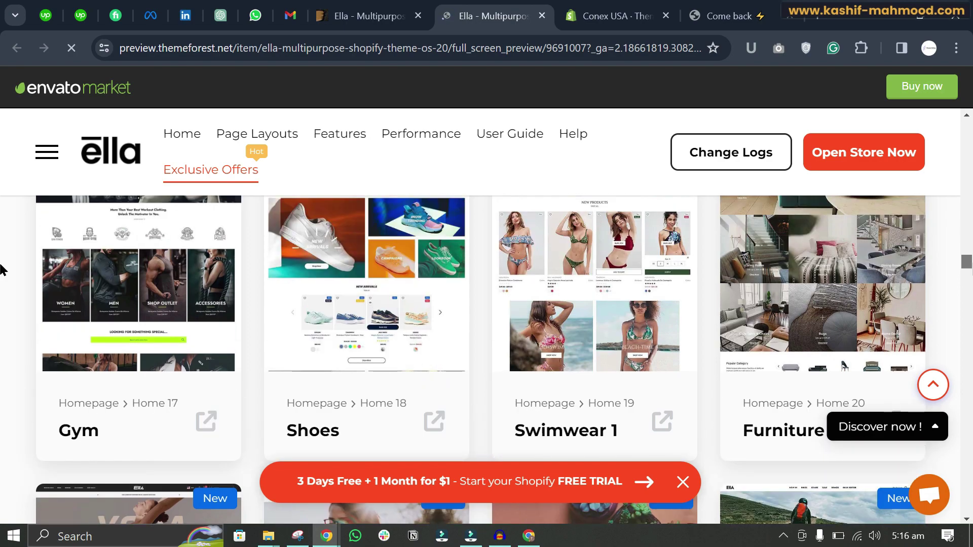
left_click(380, 307)
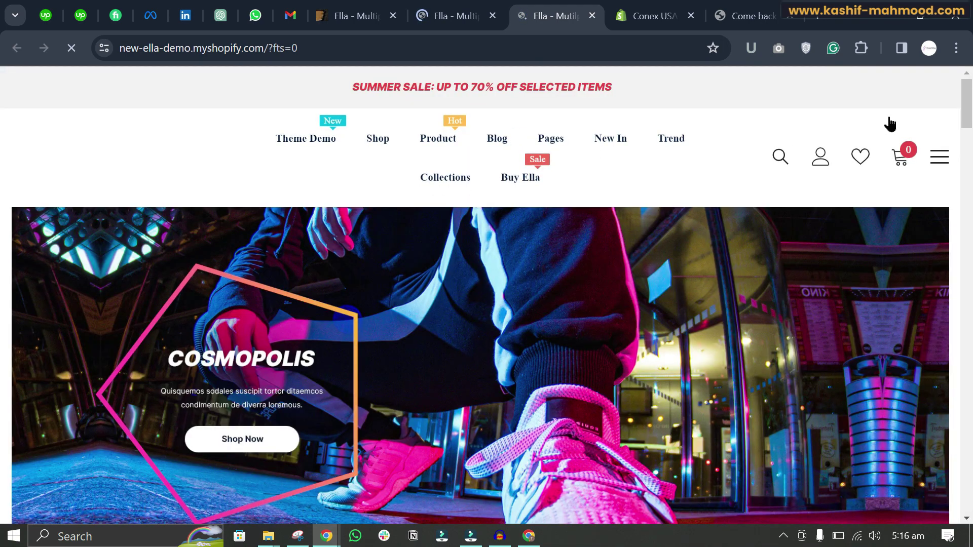
- Scroll the Home 18 - Shoes demo through New Arrivals and Trending Now, then return to the top
scroll(1, 152, "down", 15)
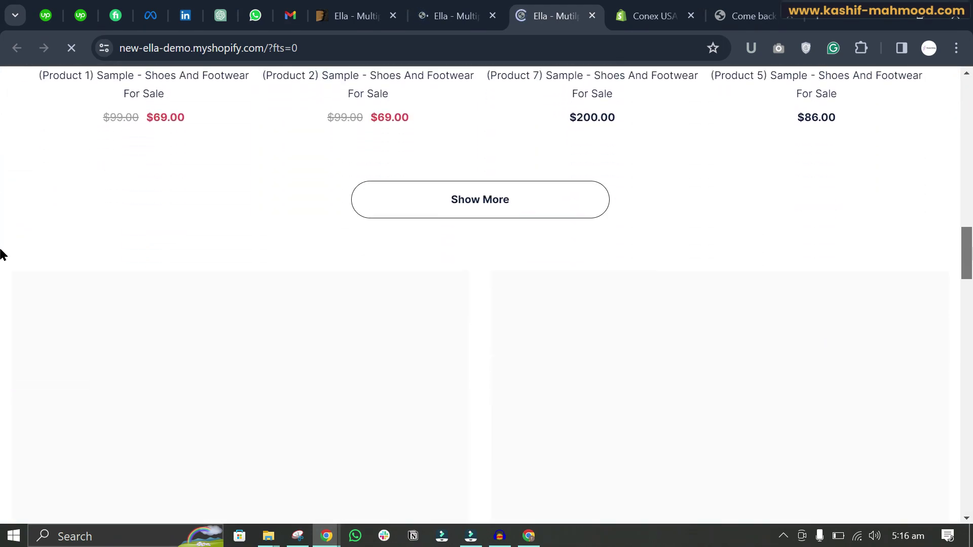
scroll(1, 238, "up", 5)
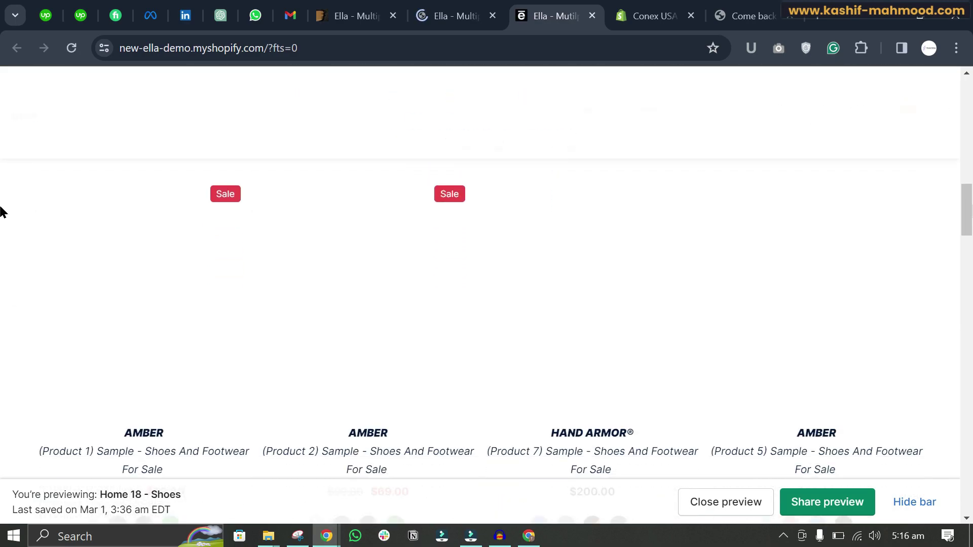
scroll(2, 216, "down", 15)
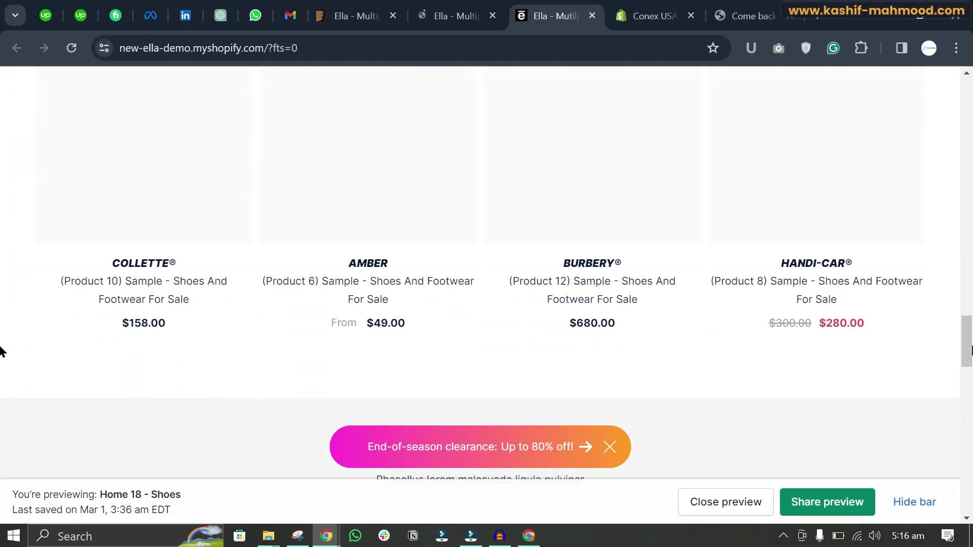
scroll(1, 362, "down", 15)
scroll(2, 355, "up", 8)
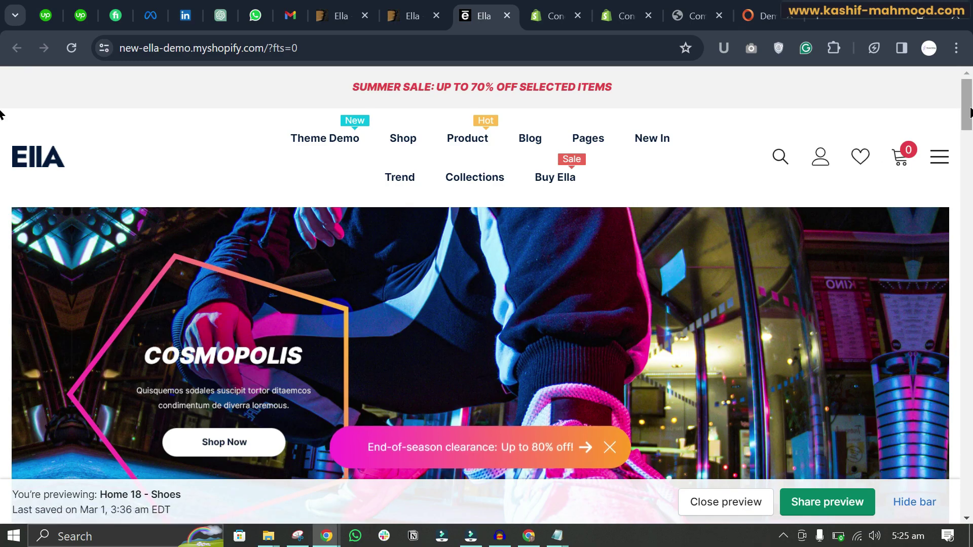
scroll(1, 114, "down", 15)
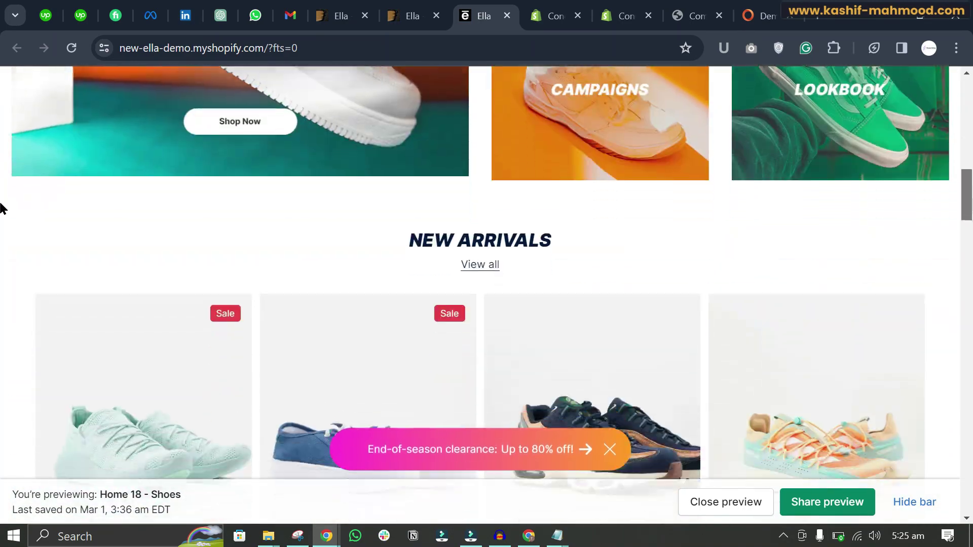
scroll(1, 207, "down", 15)
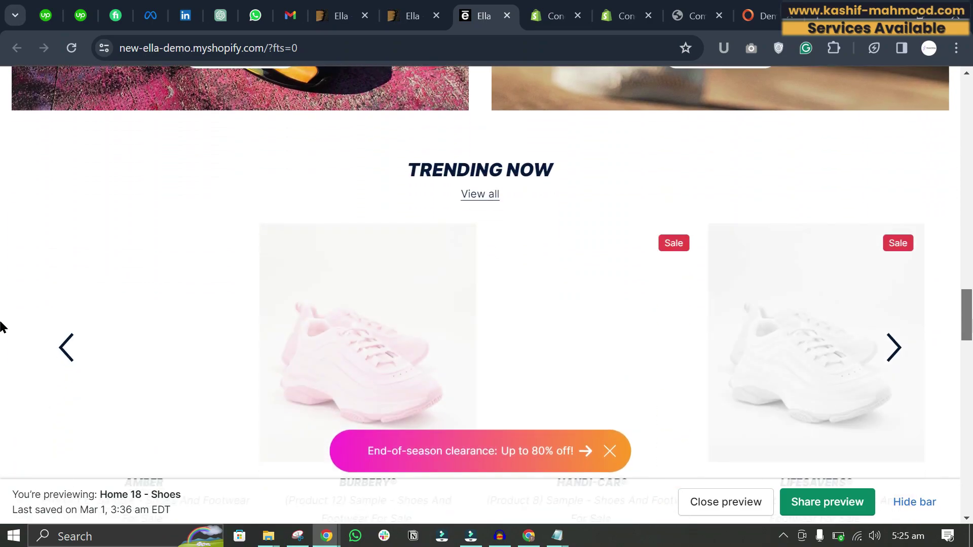
key("Home")
- Open the code editor for the ella-6-5-5-theme-source theme from the Themes page
left_click(550, 15)
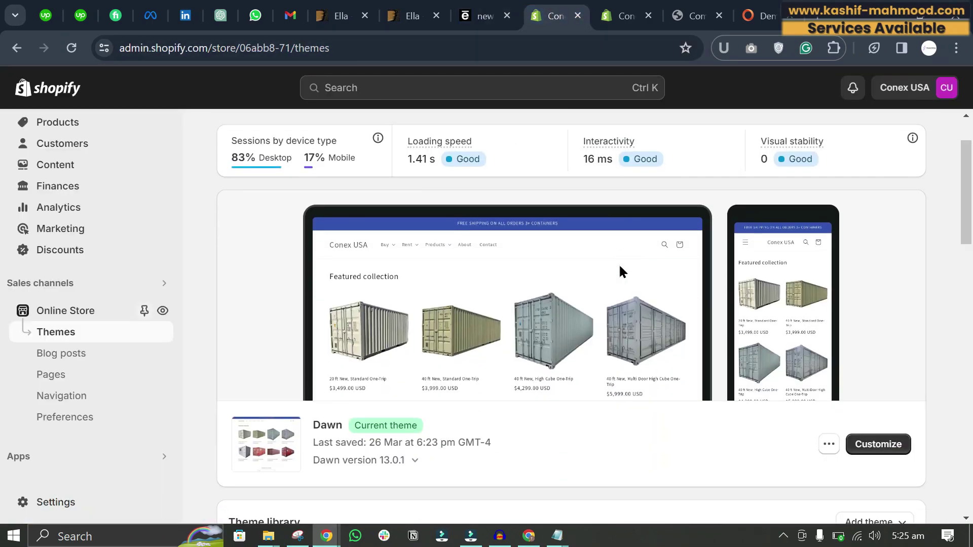
scroll(619, 266, "down", 6)
left_click(773, 300)
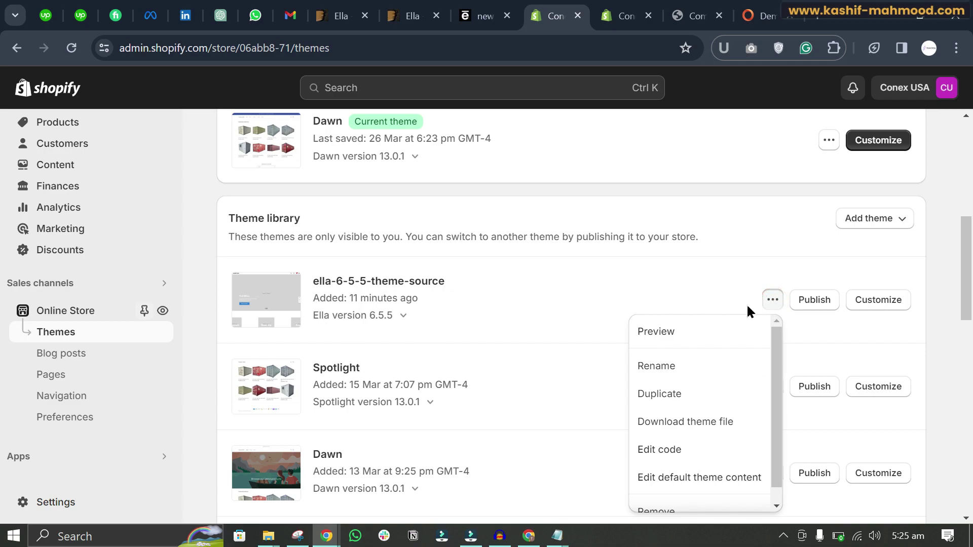
left_click(658, 449)
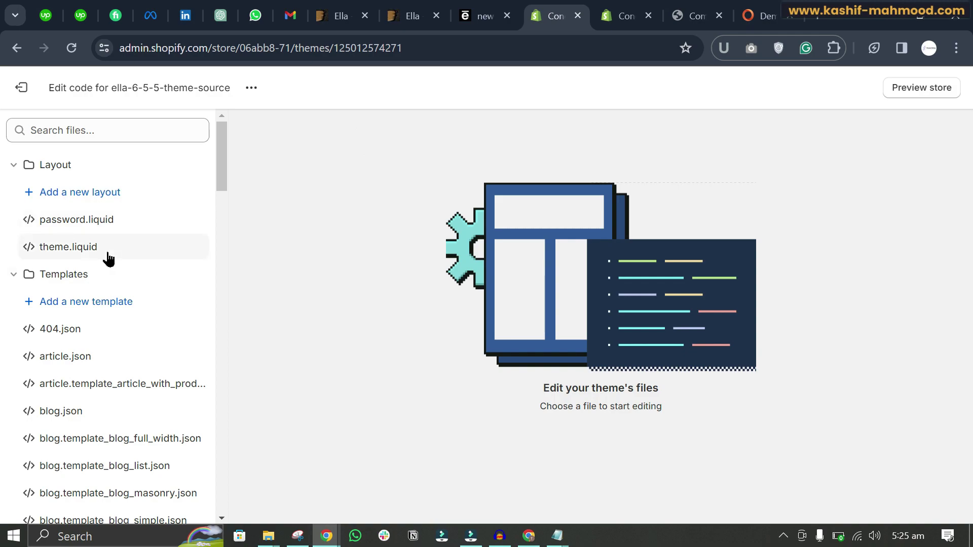
left_click(268, 537)
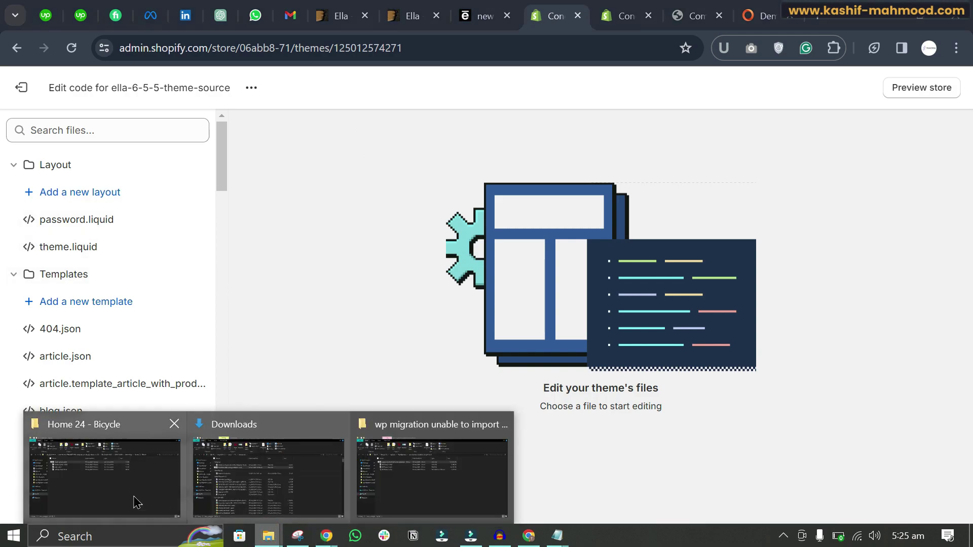
- Browse from the themeforest folder into Ella Shopify 6.5.5 > DEMO DATA > Home Page
left_click(117, 490)
left_click(277, 119)
left_click(224, 283)
double_click(197, 199)
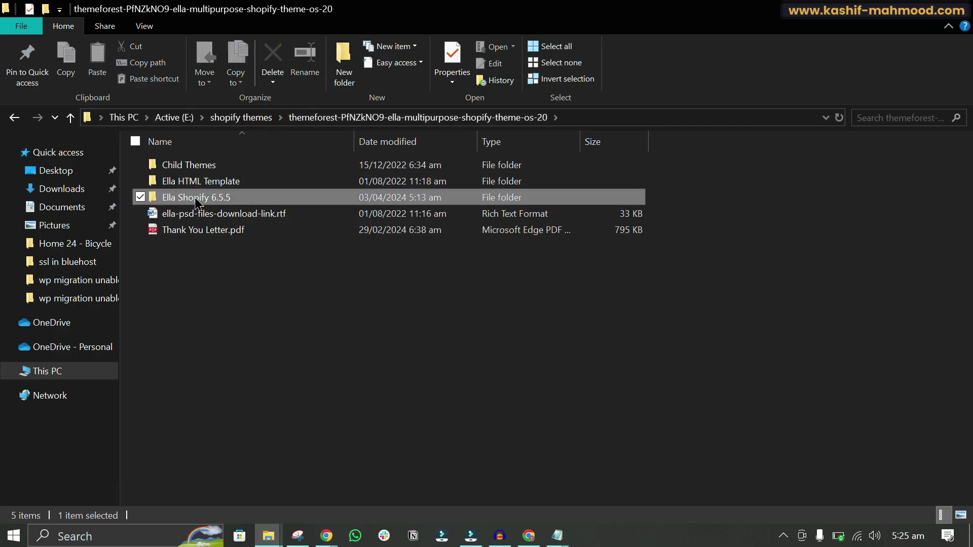
double_click(195, 165)
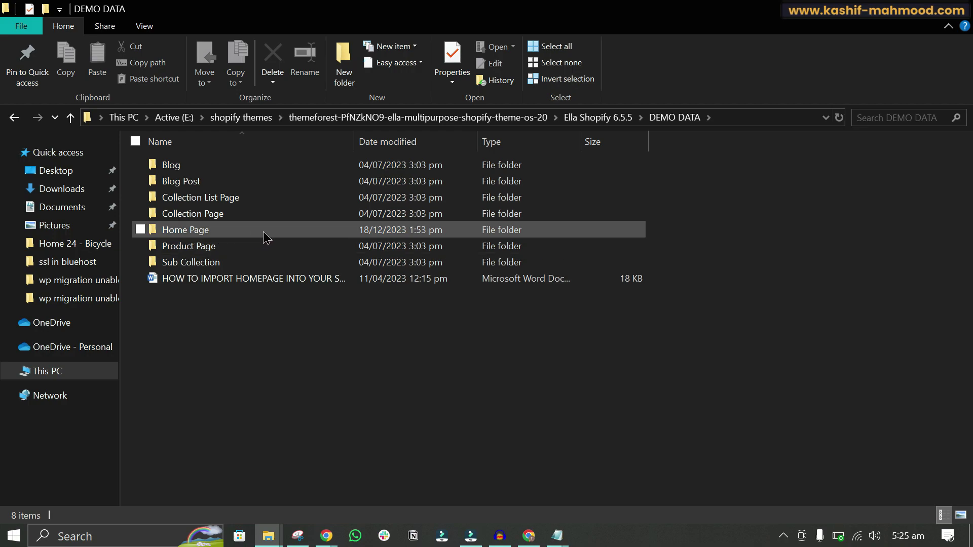
mouse_move(196, 236)
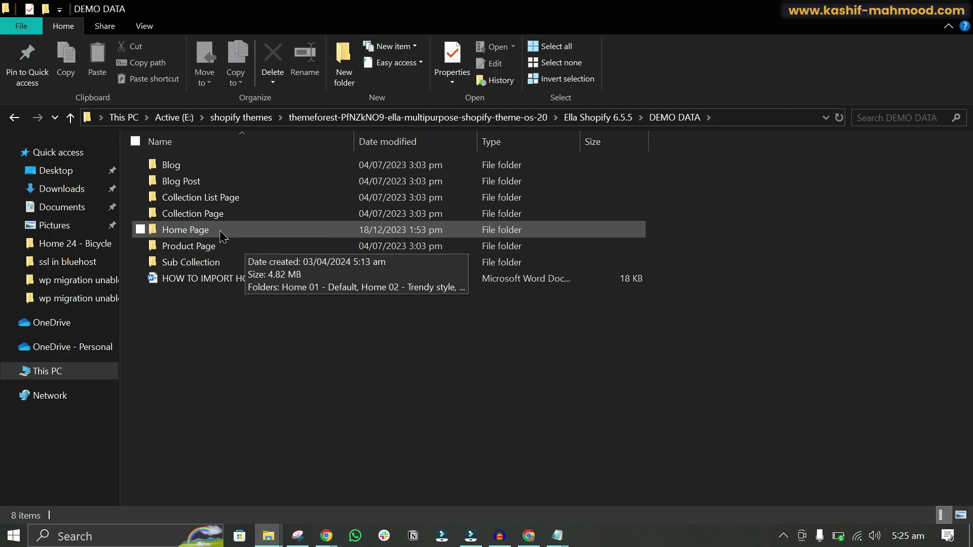
double_click(262, 232)
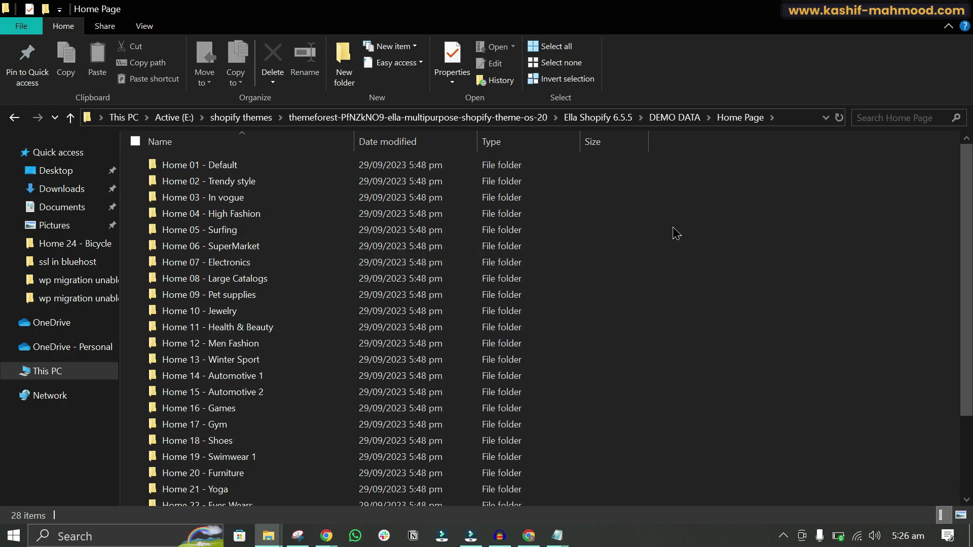
- Check the Menswear demo's home number in the browser, then return to the Home Page folder
mouse_move(277, 283)
mouse_move(326, 539)
left_click(273, 491)
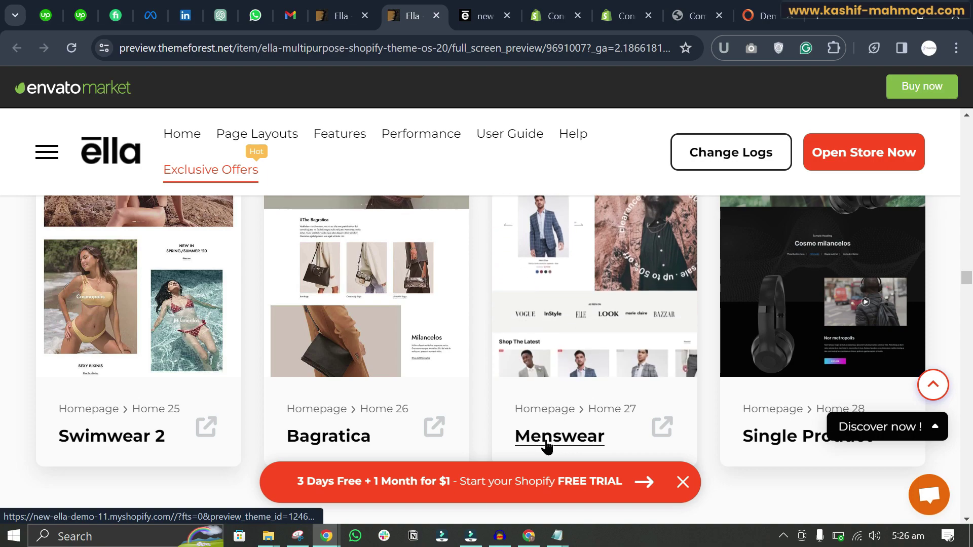
mouse_move(268, 535)
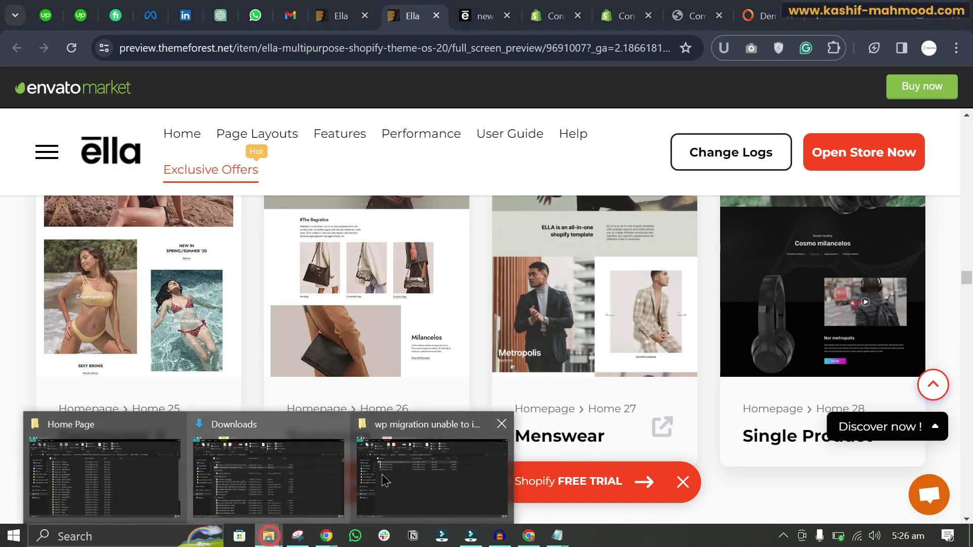
left_click(152, 476)
- Open the Home 27 - Menswear folder and its index-27.txt file in Notepad
scroll(293, 432, "down", 2)
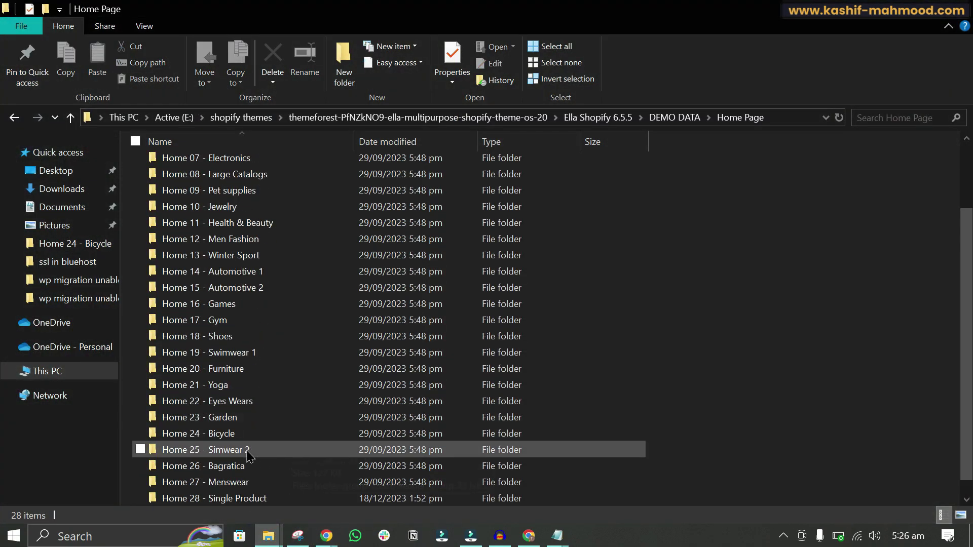
double_click(239, 481)
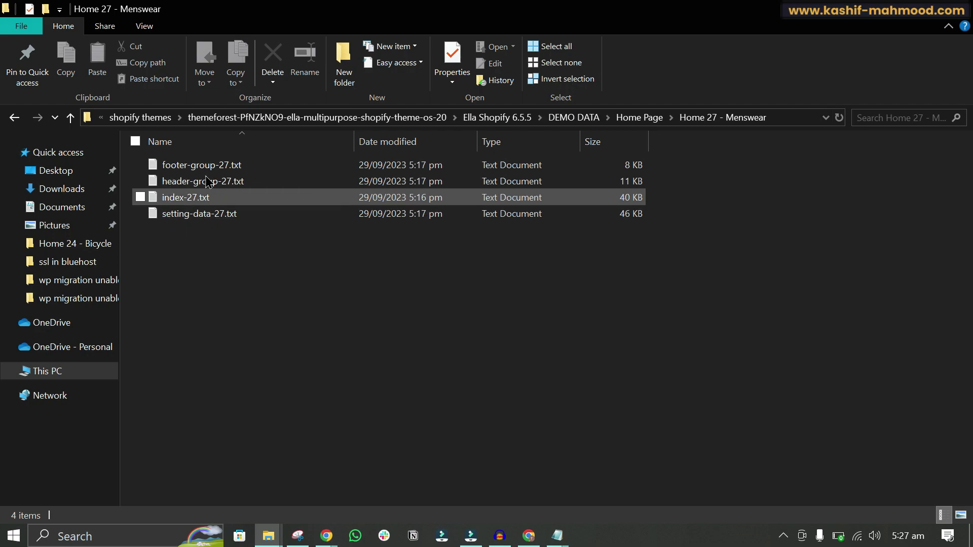
double_click(198, 196)
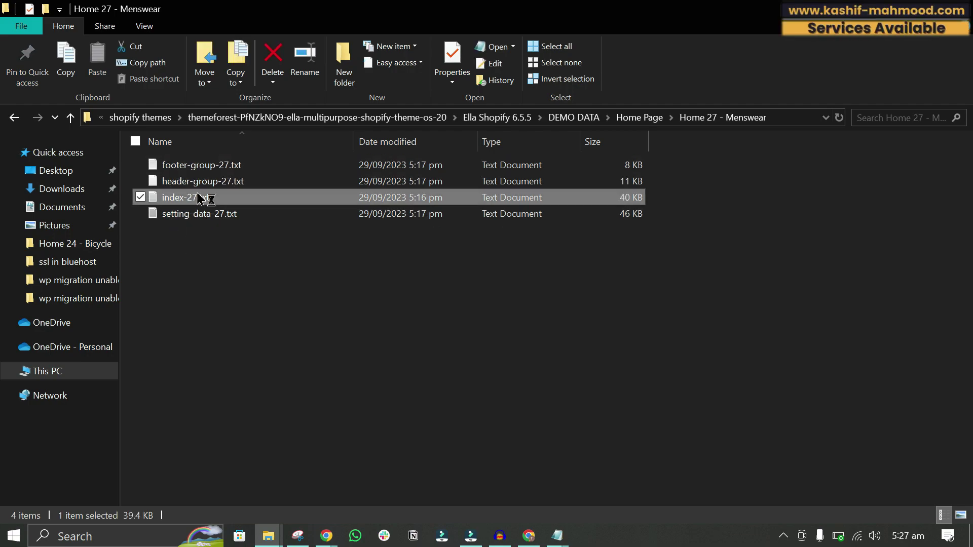
left_click(297, 311)
- Select all of the index-27.txt JSON in Notepad
key("ctrl+a")
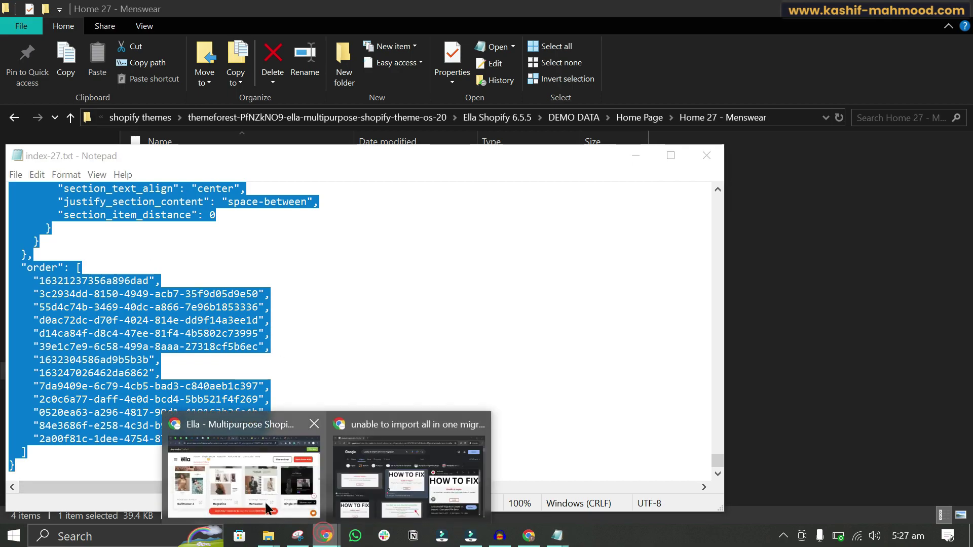
left_click(248, 489)
- Search the theme files for 'index' and open index.json in the code editor
left_click(619, 17)
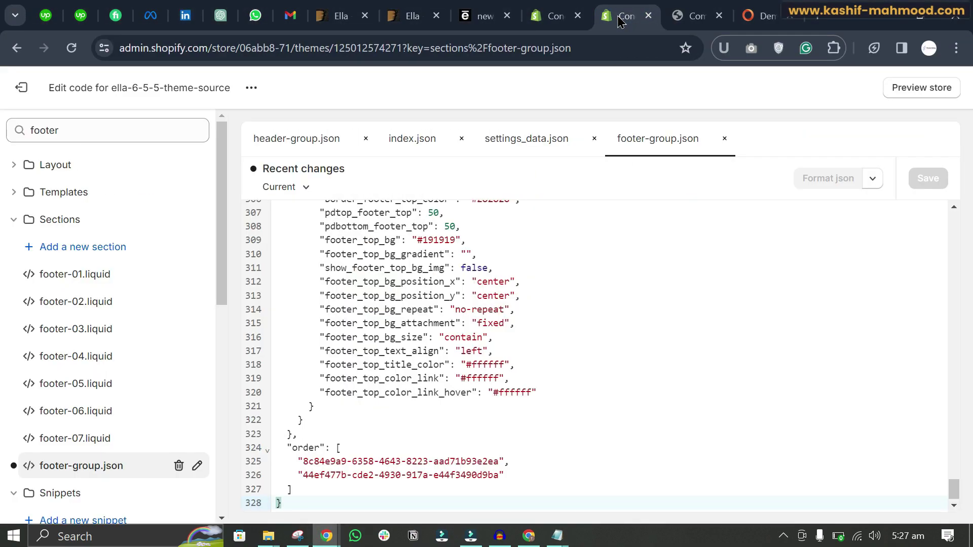
left_click(556, 12)
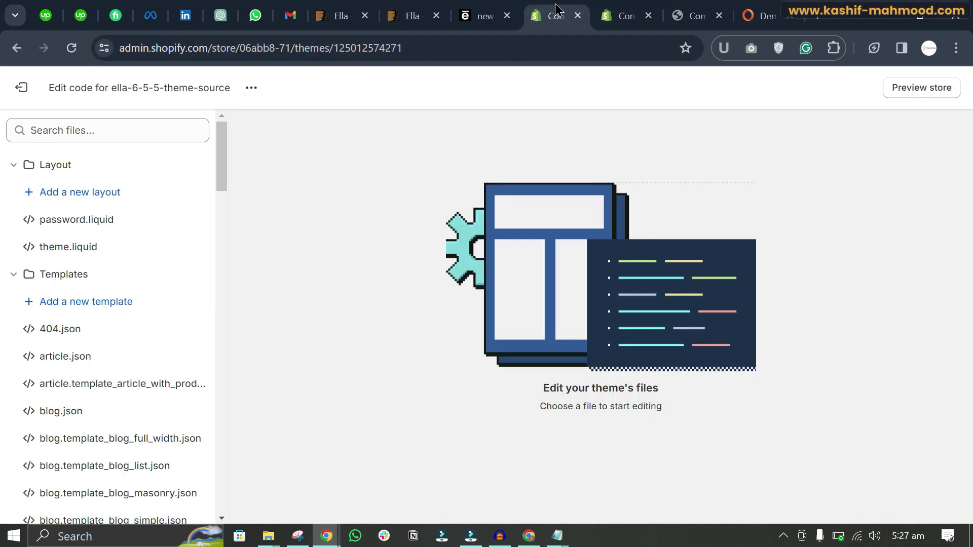
left_click(98, 121)
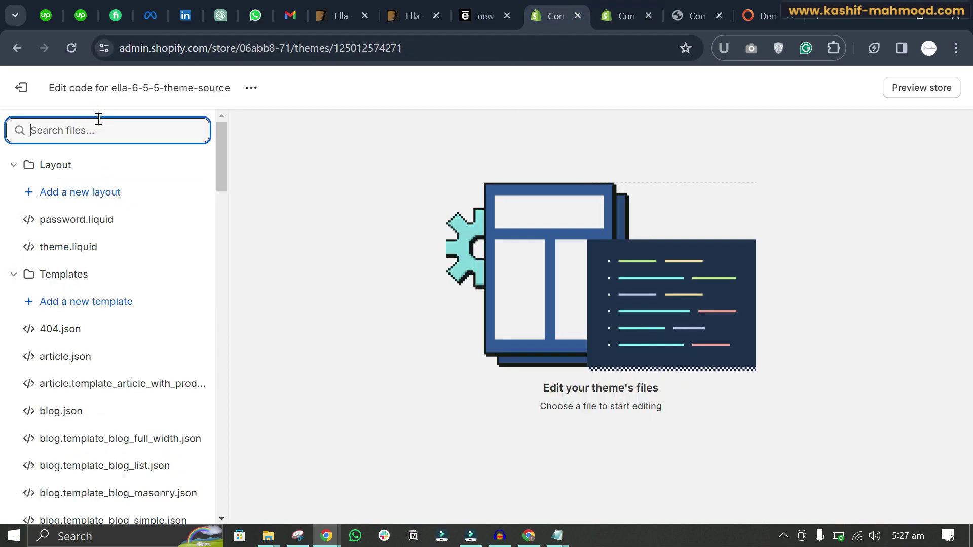
type("index")
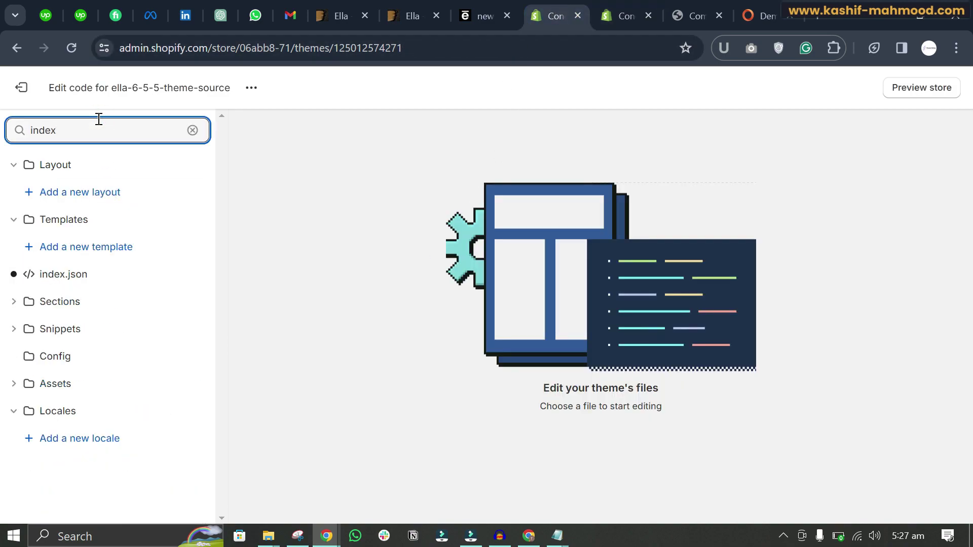
left_click(81, 287)
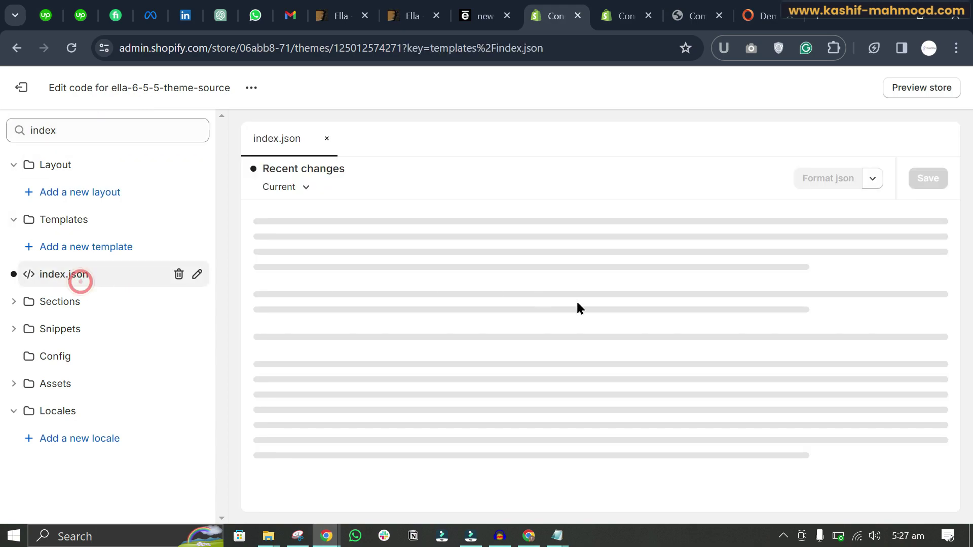
- Replace index.json's code with the Menswear index JSON and save it
left_click(487, 322)
key("ctrl+a")
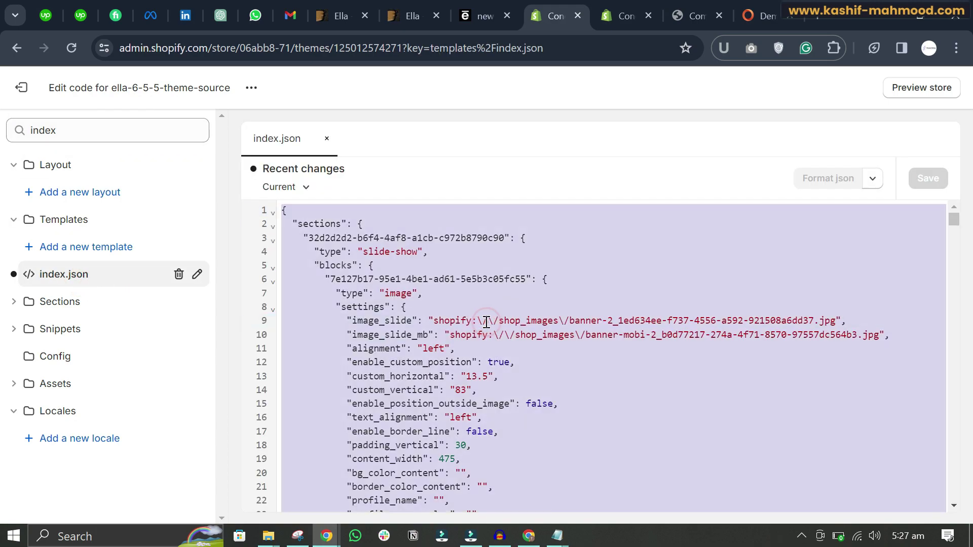
key("ctrl+v")
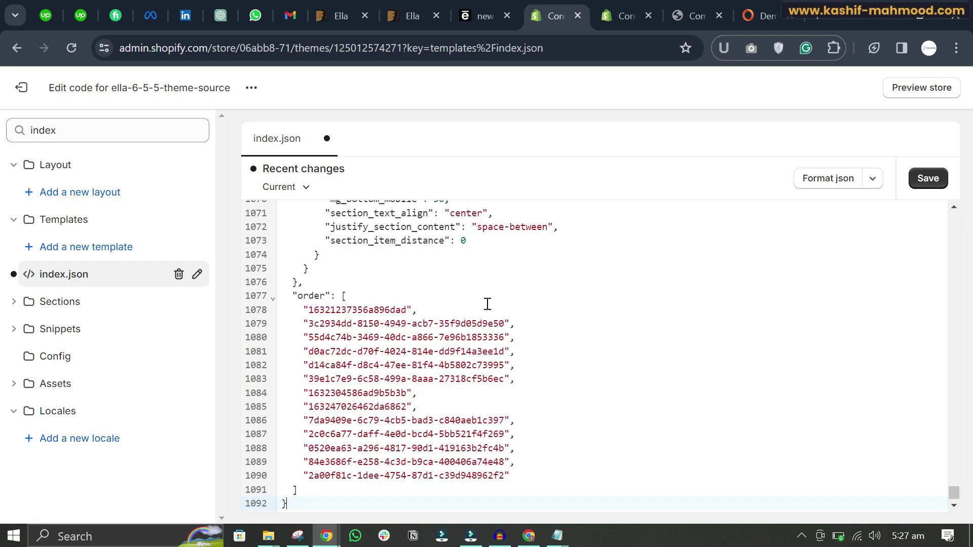
left_click(931, 181)
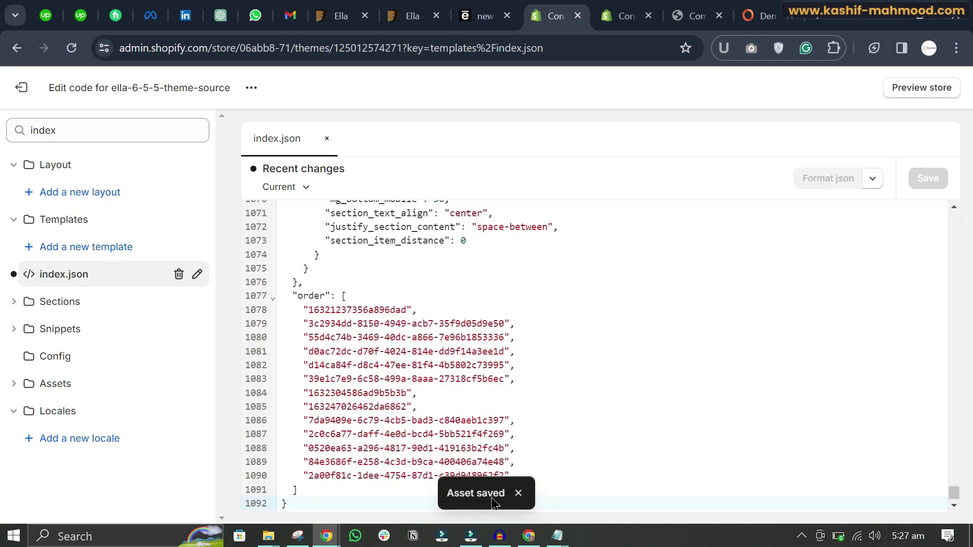
left_click(269, 537)
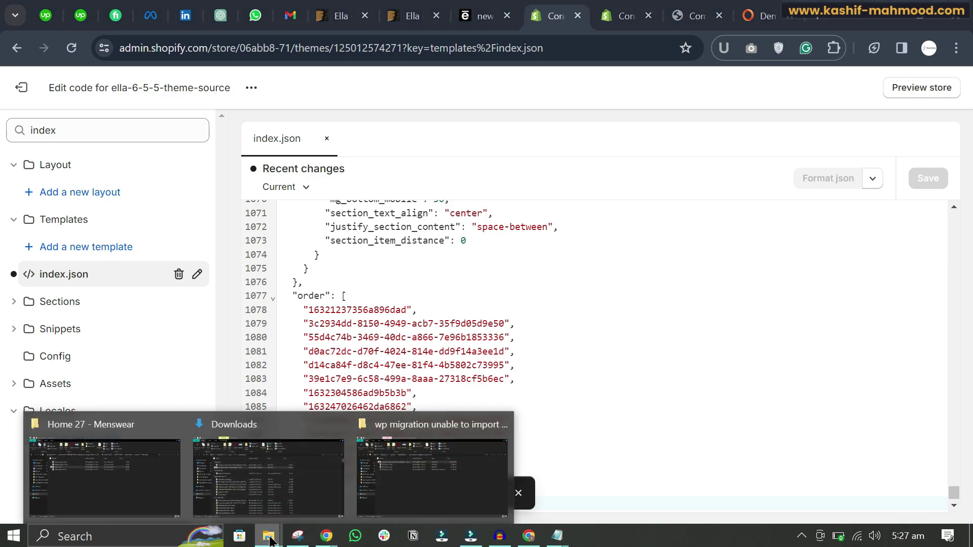
- Open header-group-27.txt from the Menswear folder and select all its JSON
left_click(123, 476)
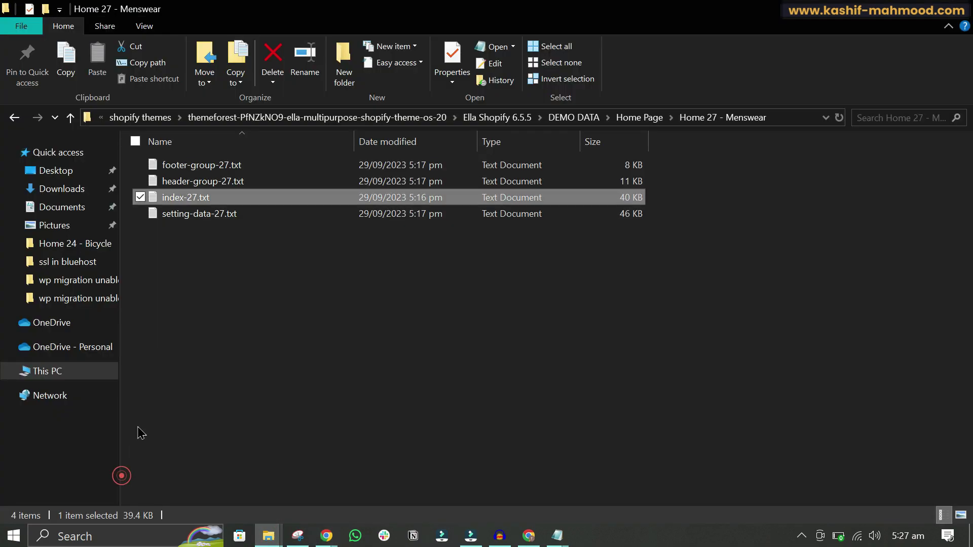
left_click(188, 181)
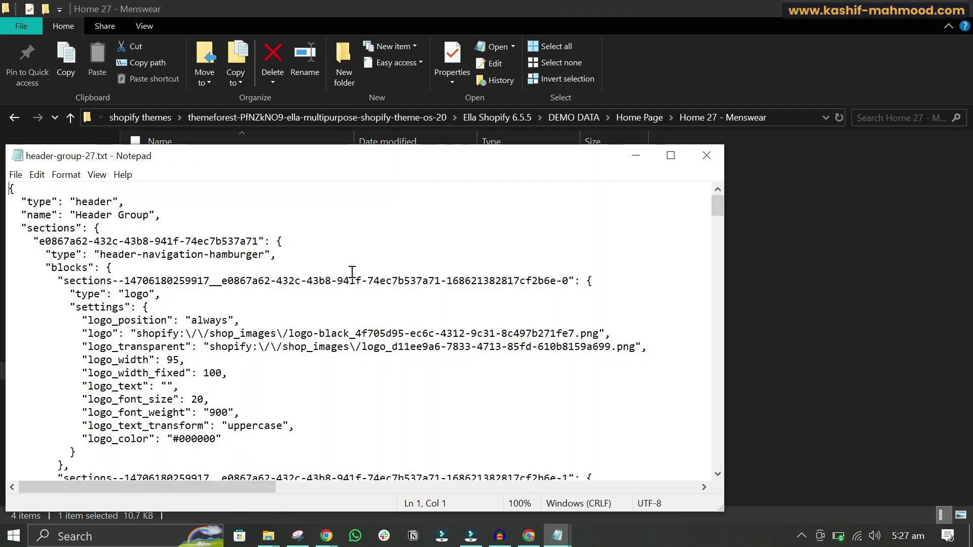
key("ctrl+a")
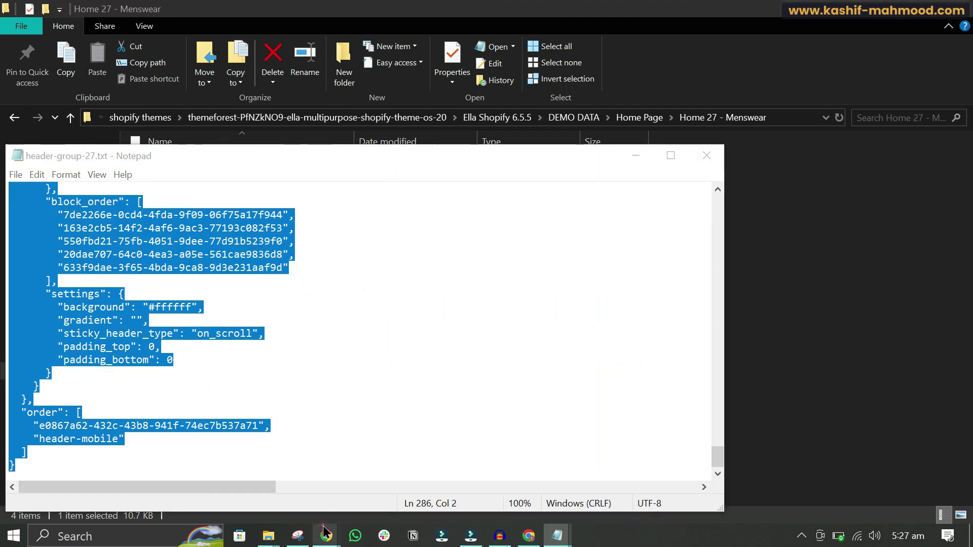
- Find header-group.json, paste the Menswear header JSON over its contents, and save
left_click(327, 535)
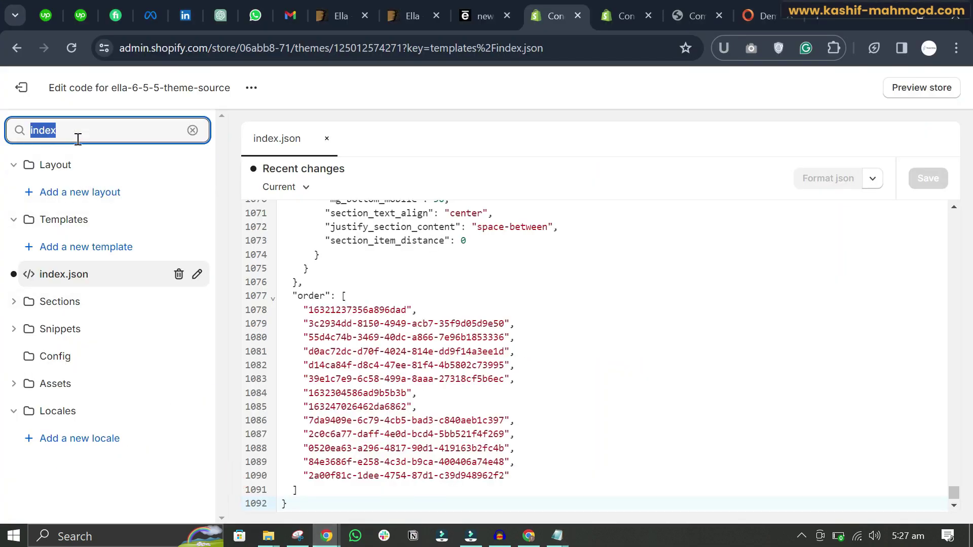
type("heda")
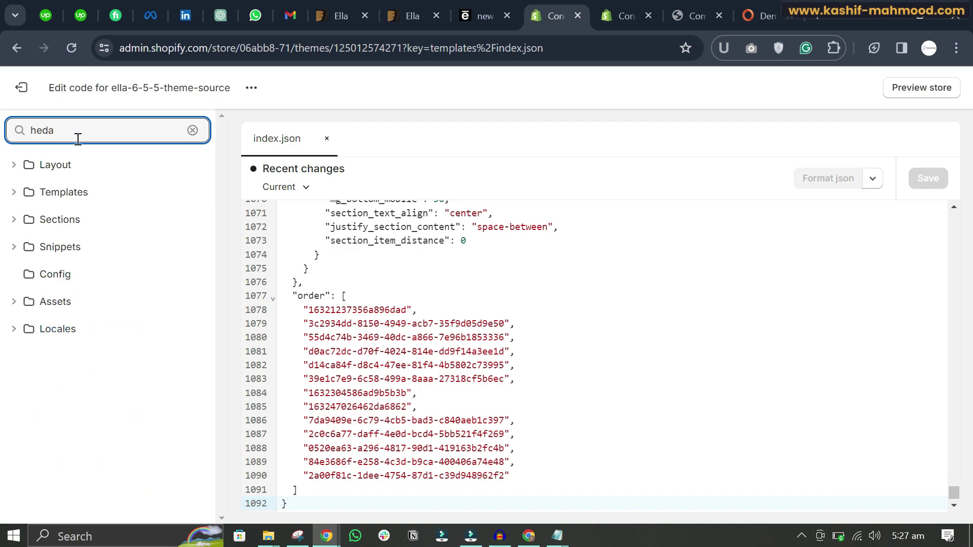
key("BackSpace")
key("BackSpace")
type("ader")
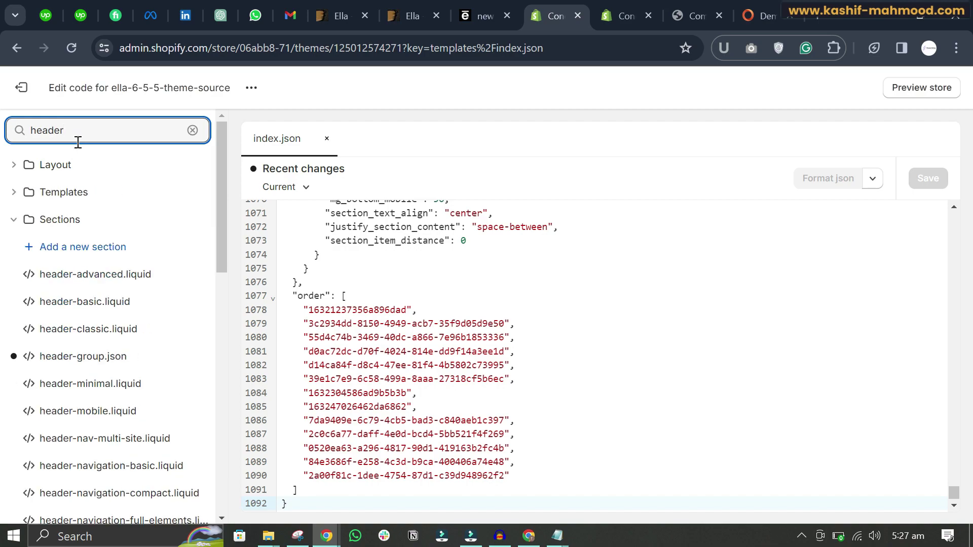
left_click(83, 356)
key("ctrl+a")
key("ctrl+v")
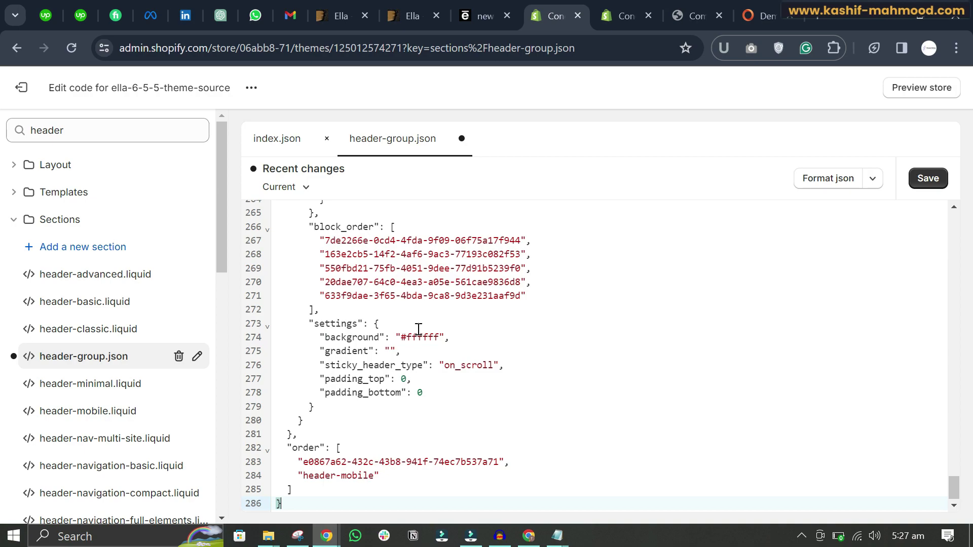
left_click(939, 185)
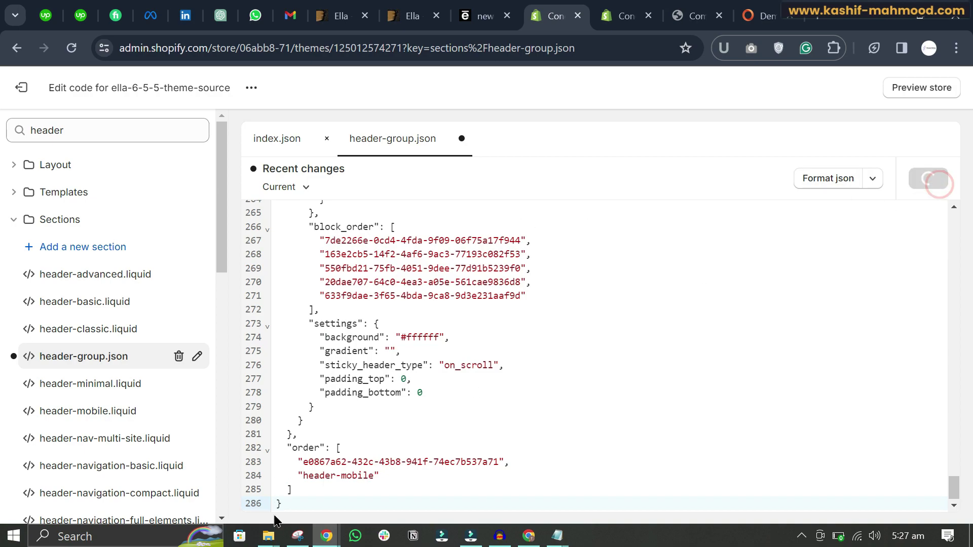
- Open footer-group-27.txt in Notepad and select all its footer JSON
mouse_move(269, 535)
left_click(107, 469)
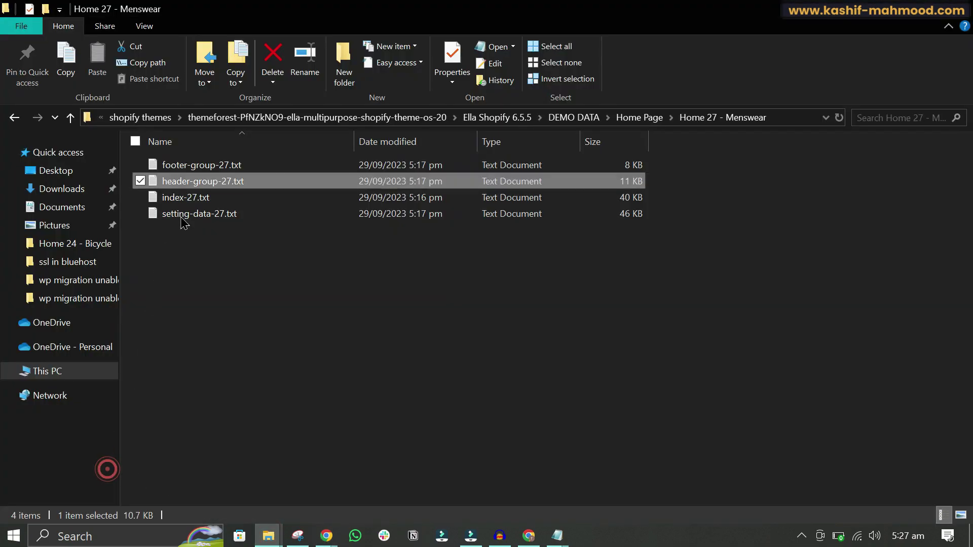
double_click(191, 166)
left_click(257, 315)
key("ctrl+a")
- Find footer-group.json, paste the Menswear footer JSON over its contents, and save
mouse_move(327, 536)
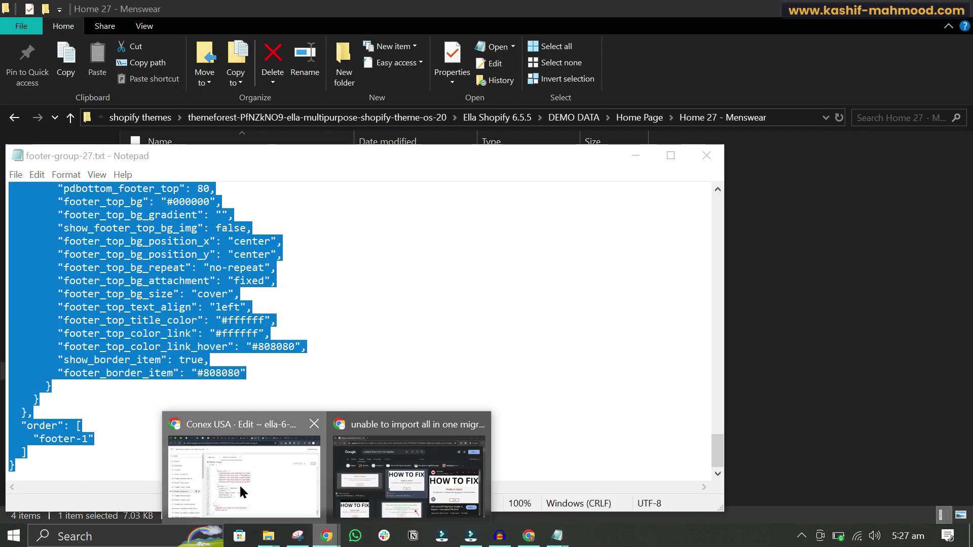
left_click(244, 486)
left_click(83, 133)
type("f")
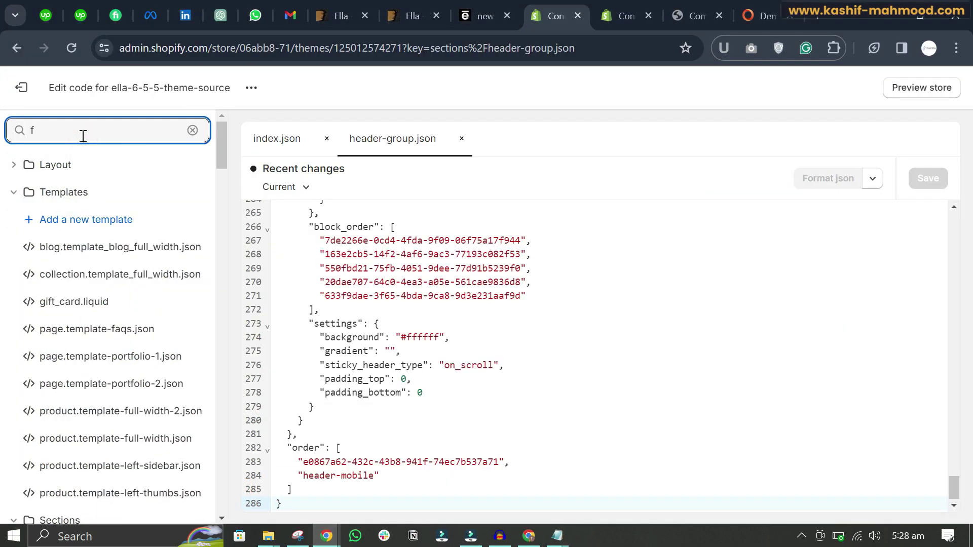
type("ooter")
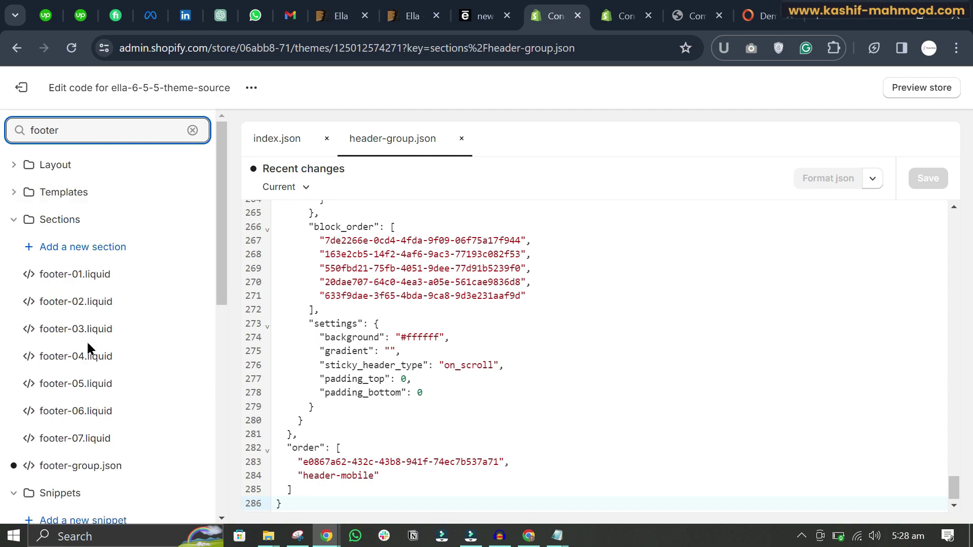
left_click(92, 464)
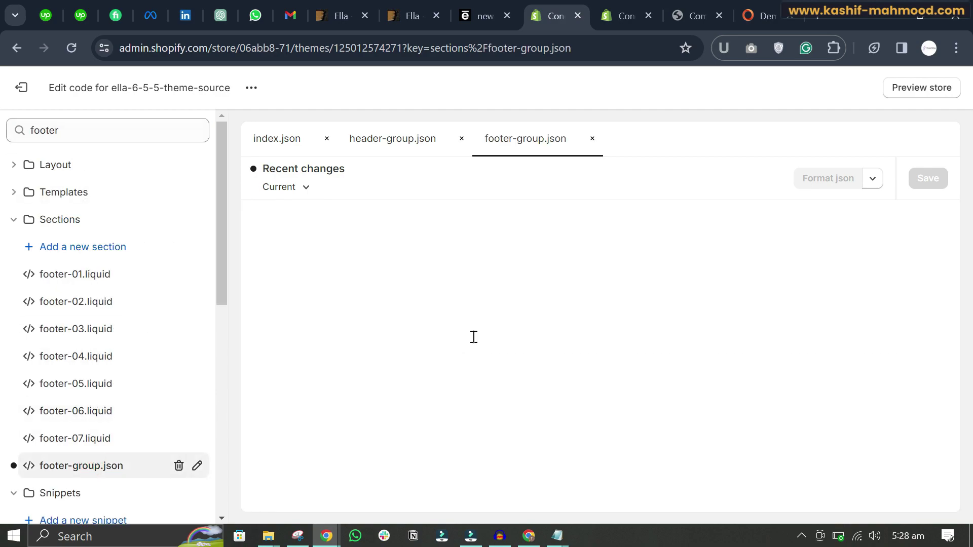
left_click(473, 337)
key("ctrl+a")
key("ctrl+v")
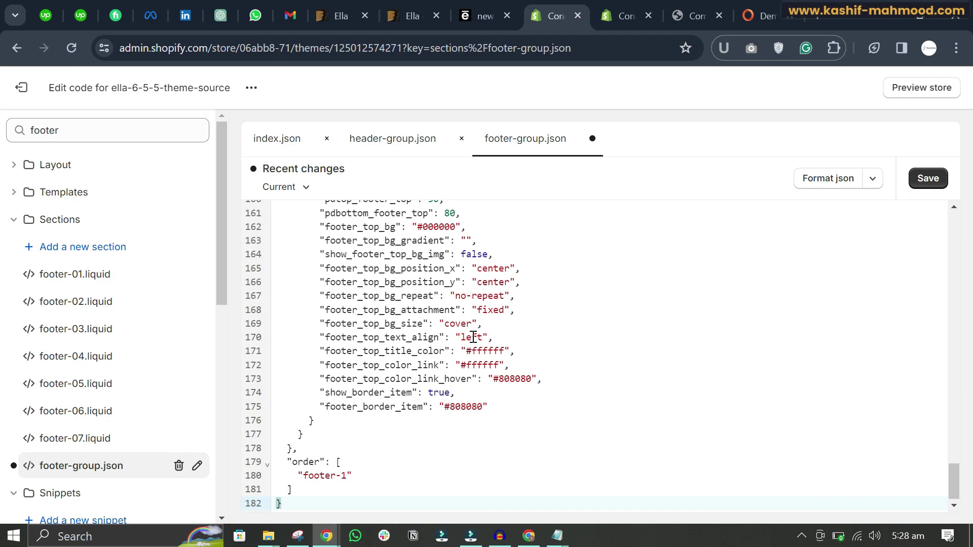
left_click(932, 182)
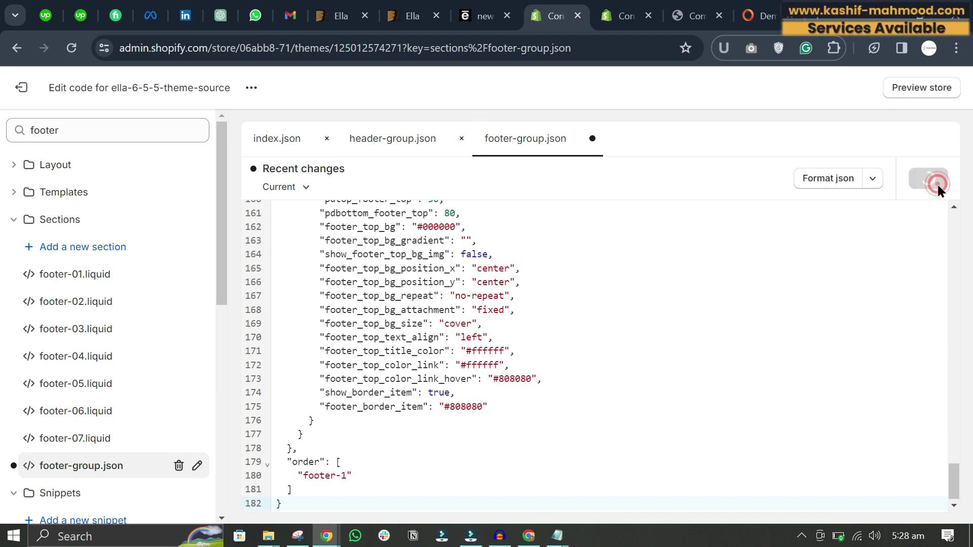
- Open setting-data-27.txt in Notepad and select all its settings JSON
mouse_move(326, 535)
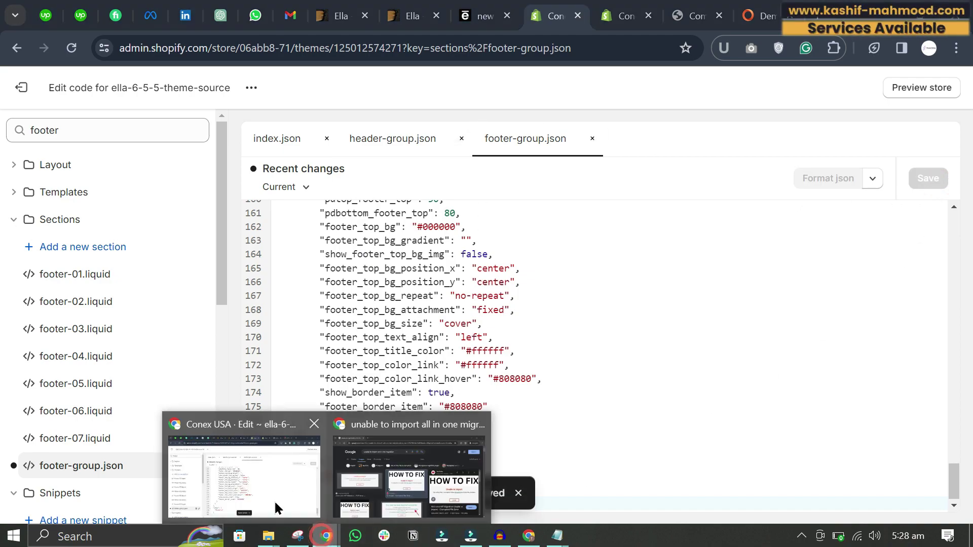
mouse_move(268, 536)
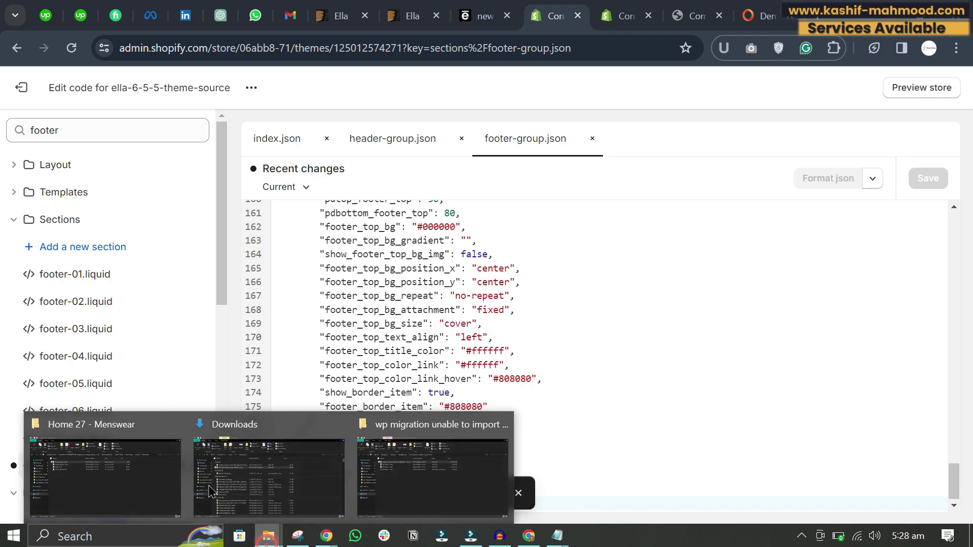
left_click(114, 476)
double_click(178, 213)
left_click(173, 306)
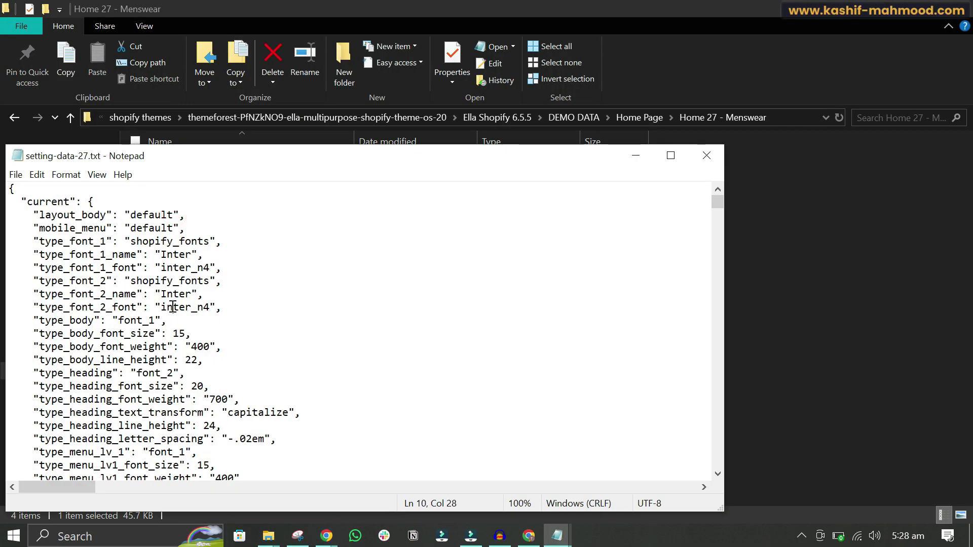
key("ctrl+a")
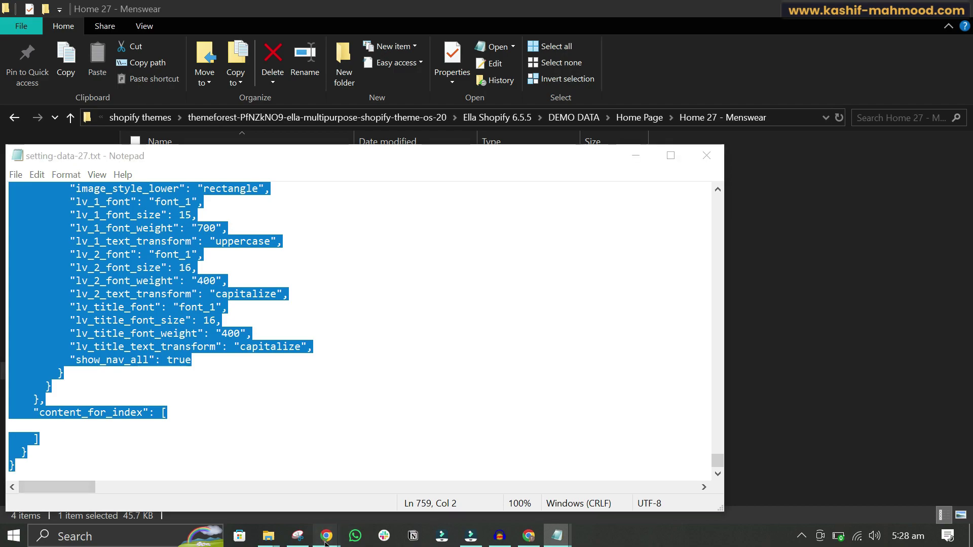
- Put the Menswear settings JSON into settings_data.json and view the Conex USA storefront preview
mouse_move(324, 539)
left_click(229, 481)
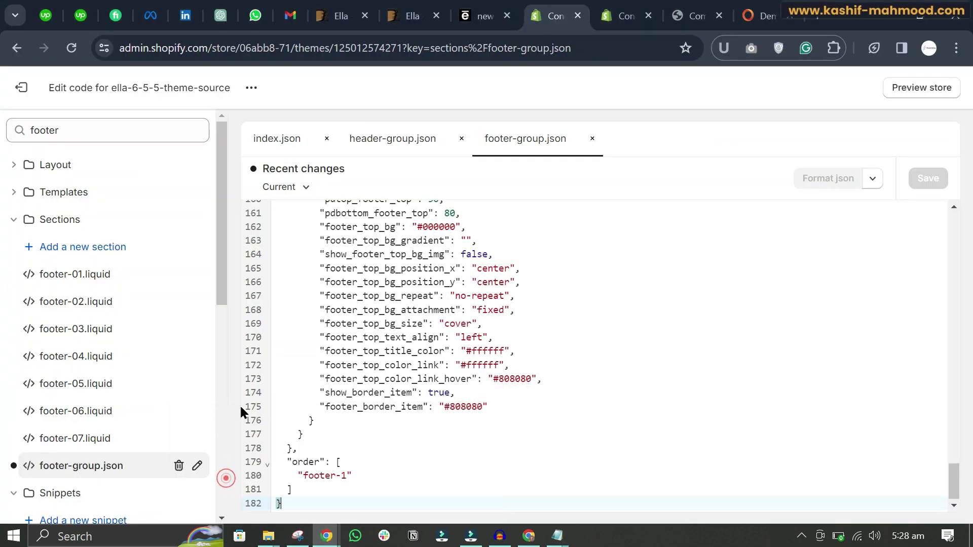
double_click(96, 125)
type("see")
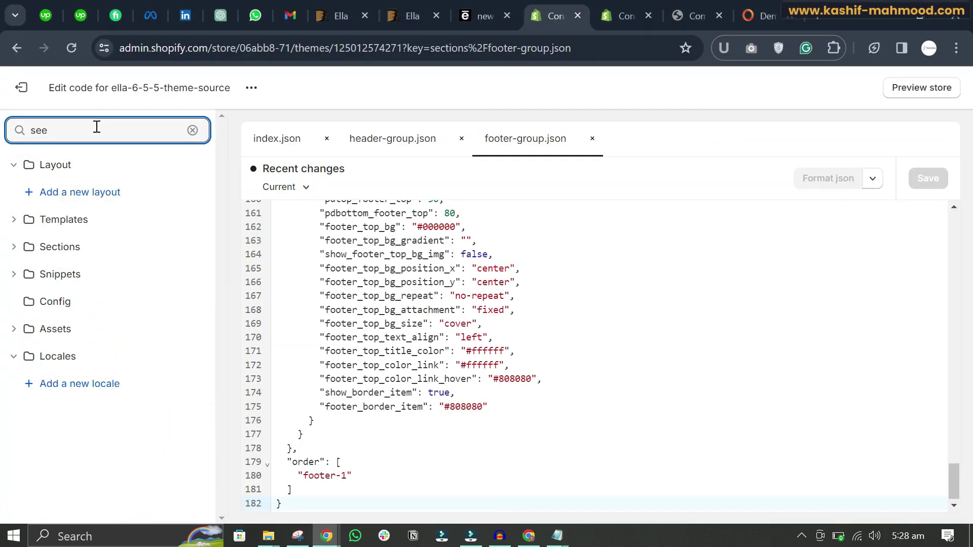
key("BackSpace")
type("tt")
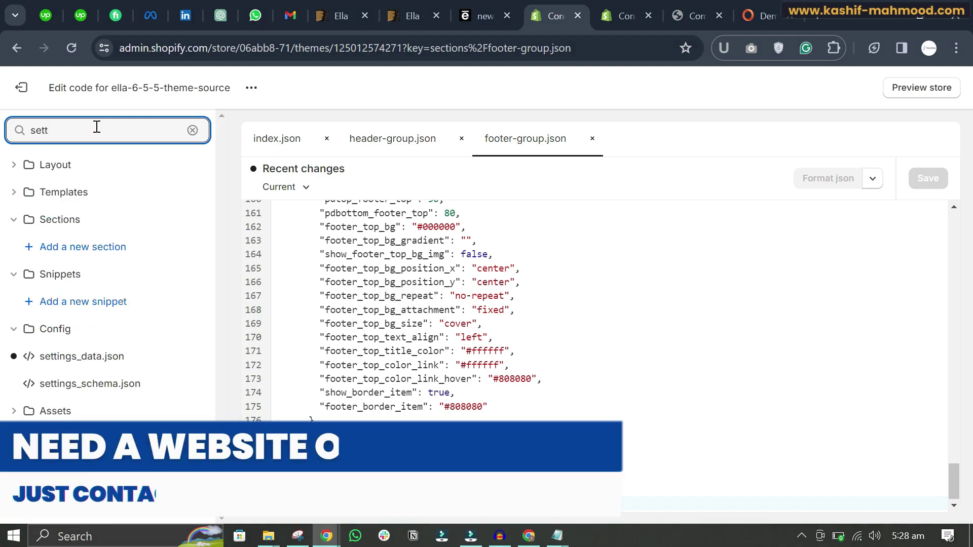
left_click(91, 354)
key("ctrl+End")
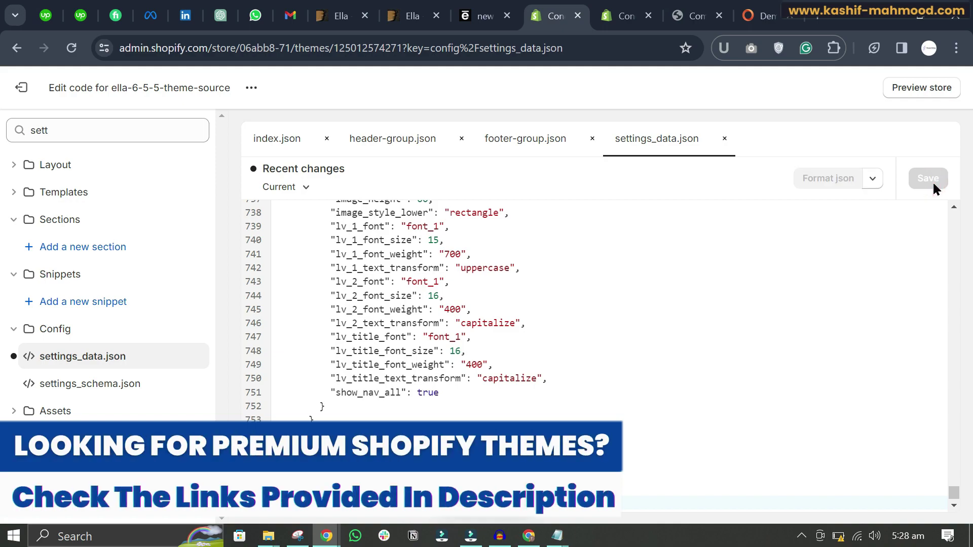
left_click(697, 15)
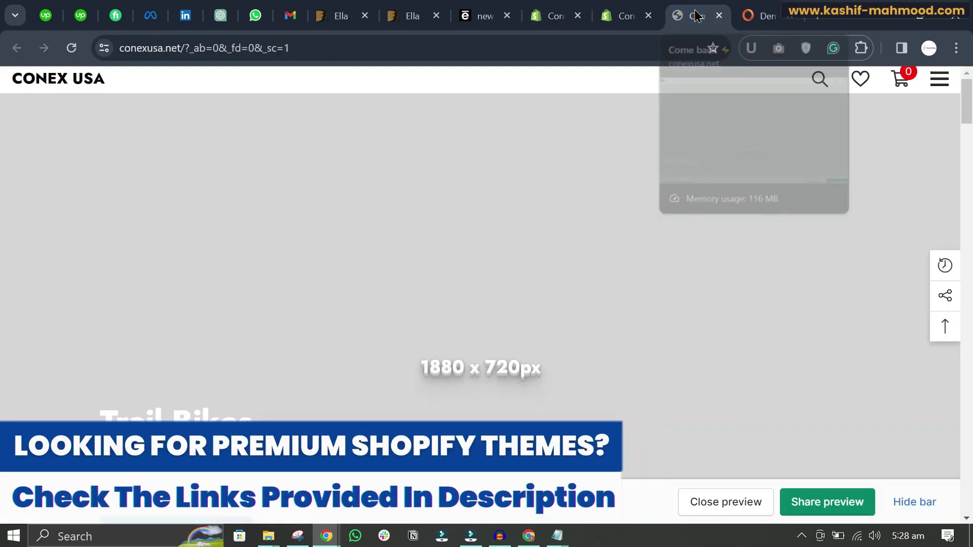